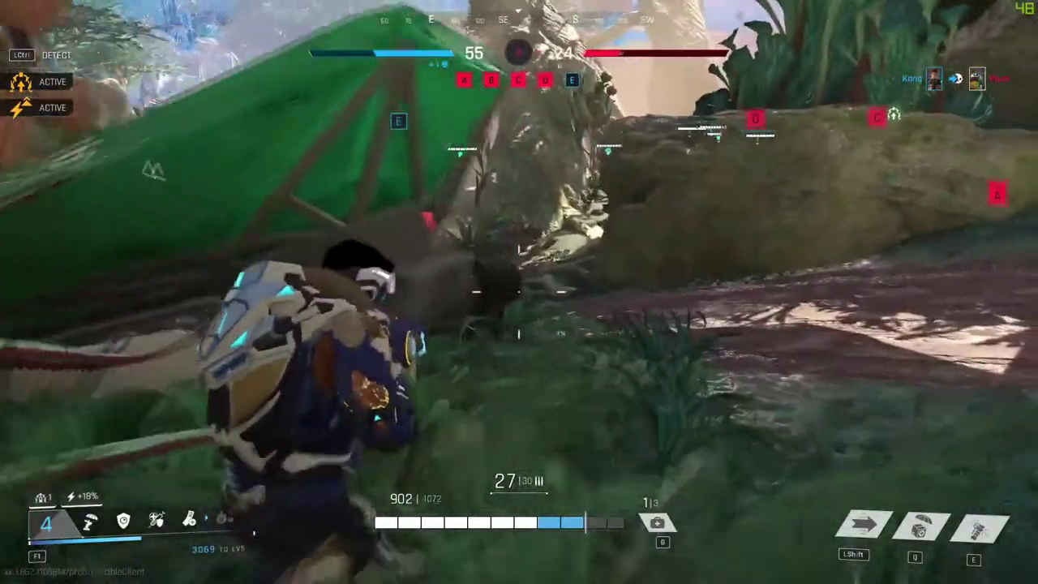
Sprint past the green-roofed shelter and along the jungle track towards objective E
key(w)
key(shift)
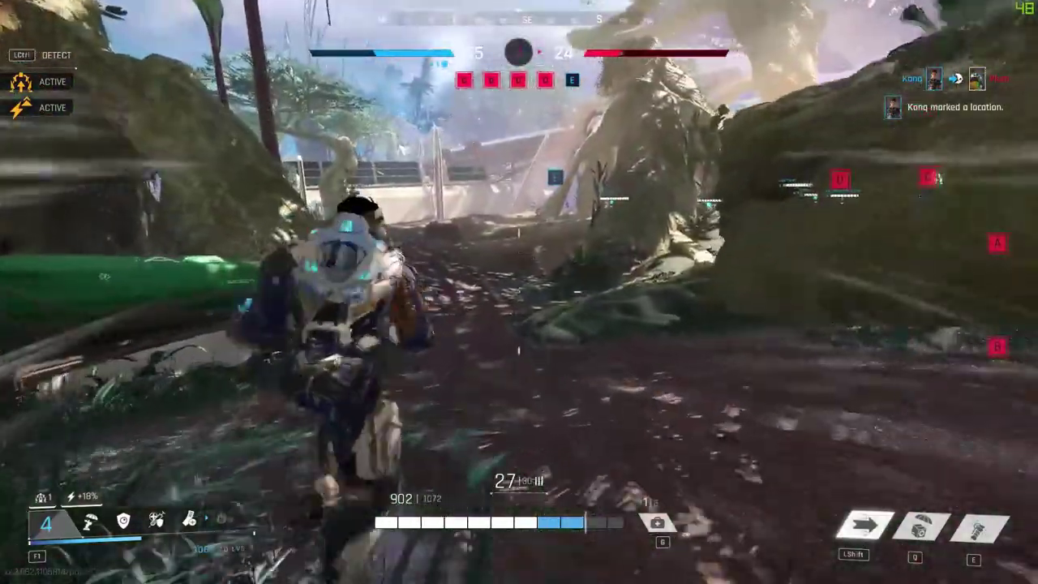
key(w)
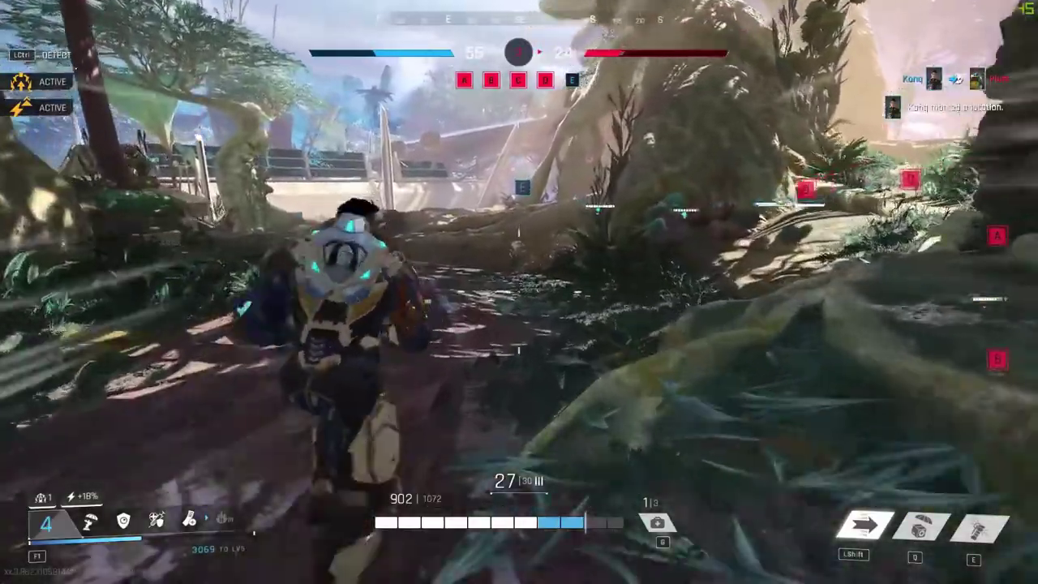
key(w)
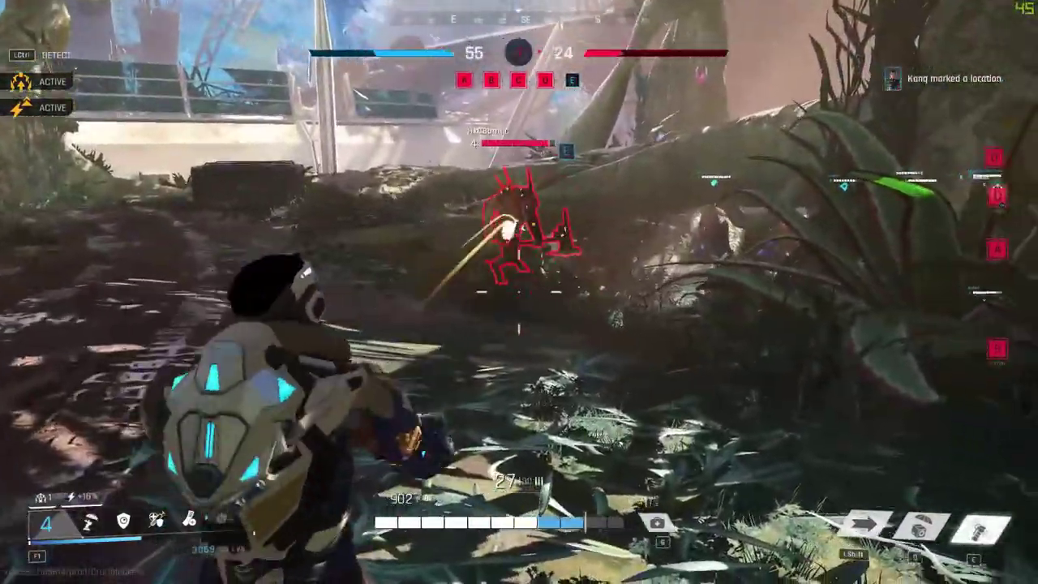
Use the grenade-slot ability on the red-outlined enemy ahead, shoot at them with the rifle, and reload
key(e)
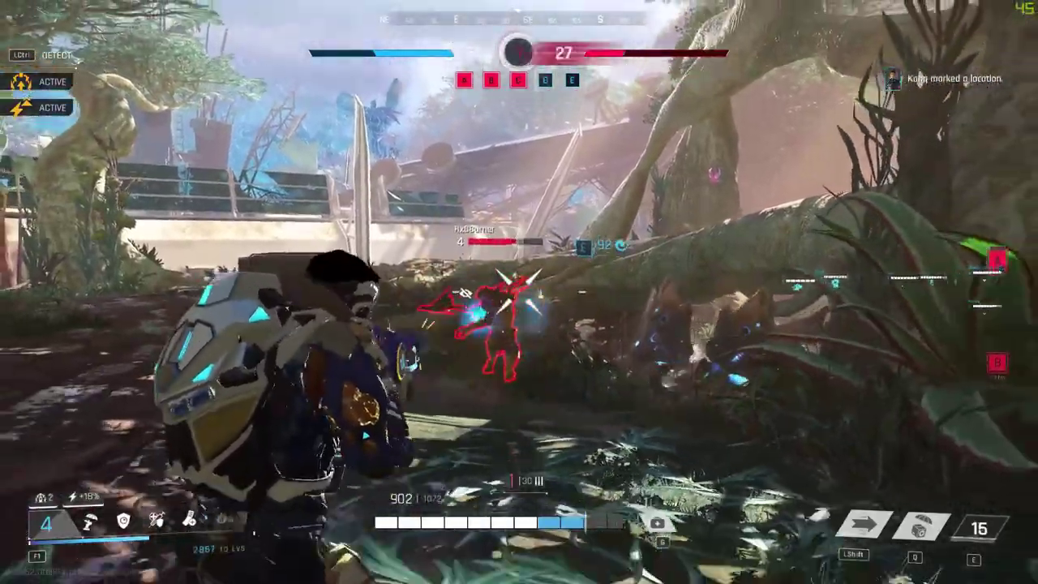
click(518, 292)
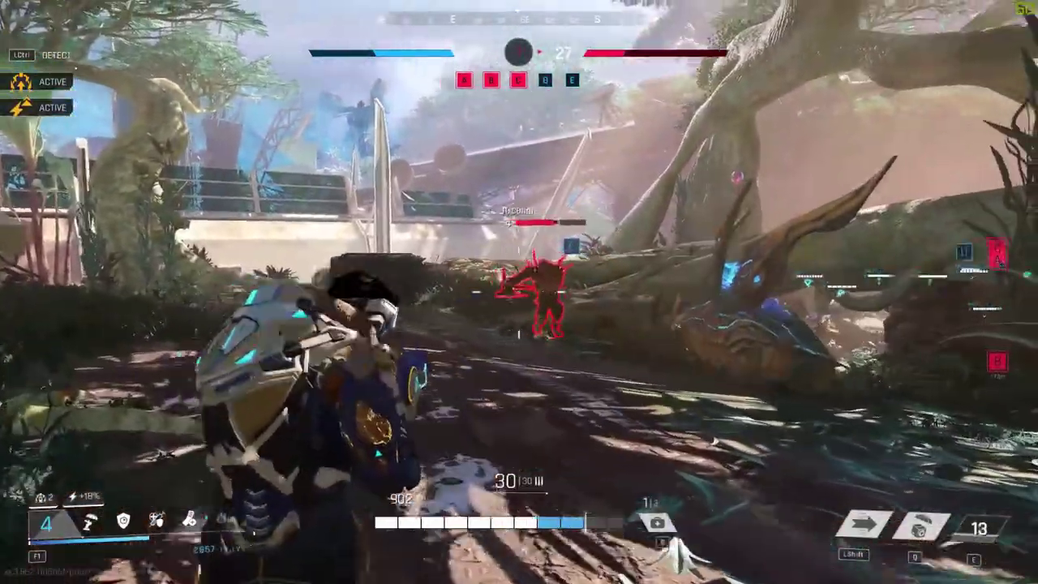
right_click(519, 292)
click(519, 292)
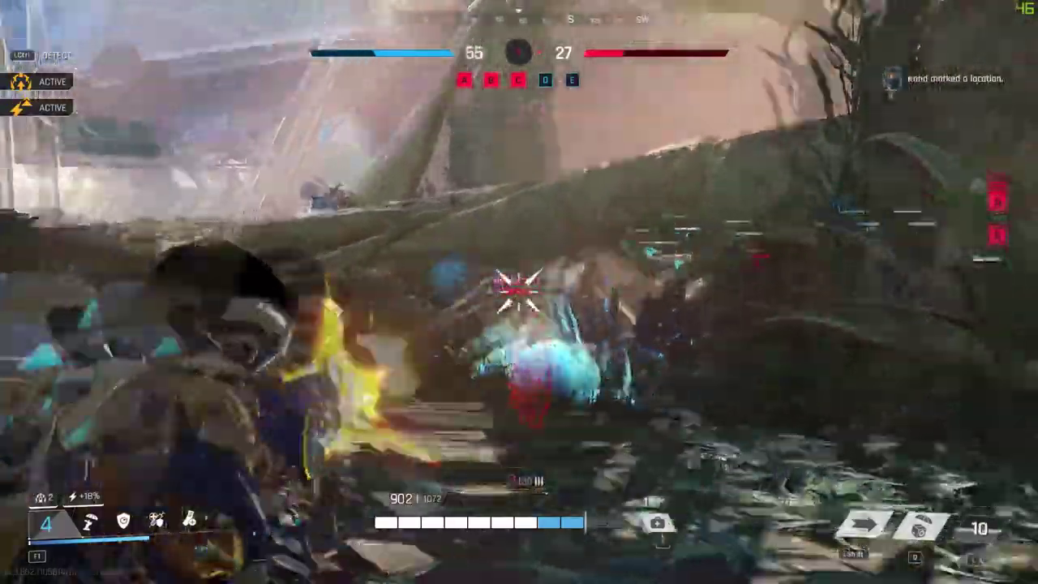
key(r)
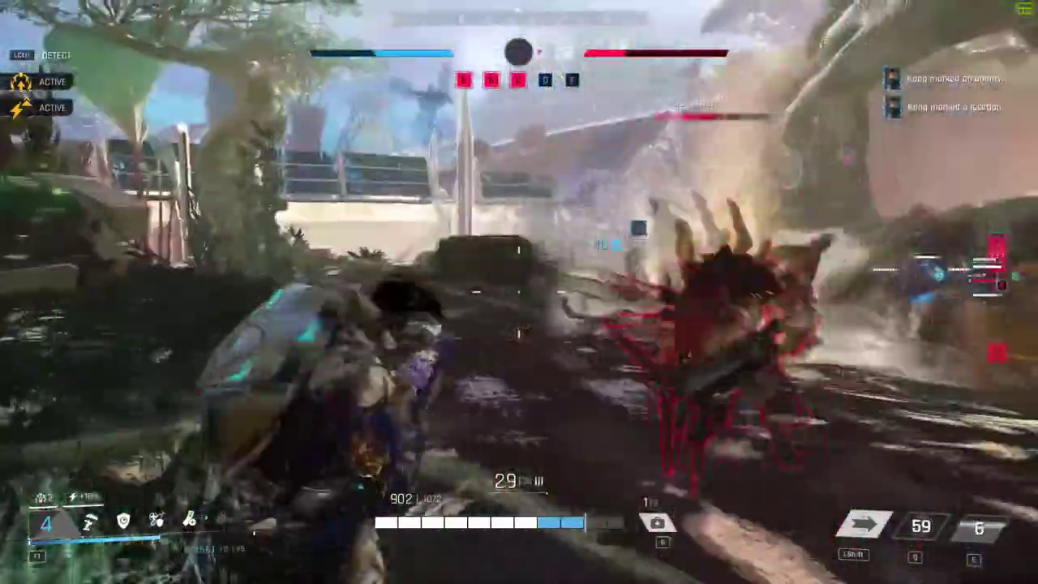
Shoot the enemies around the horned creature at close range and reload the rifle
click(519, 291)
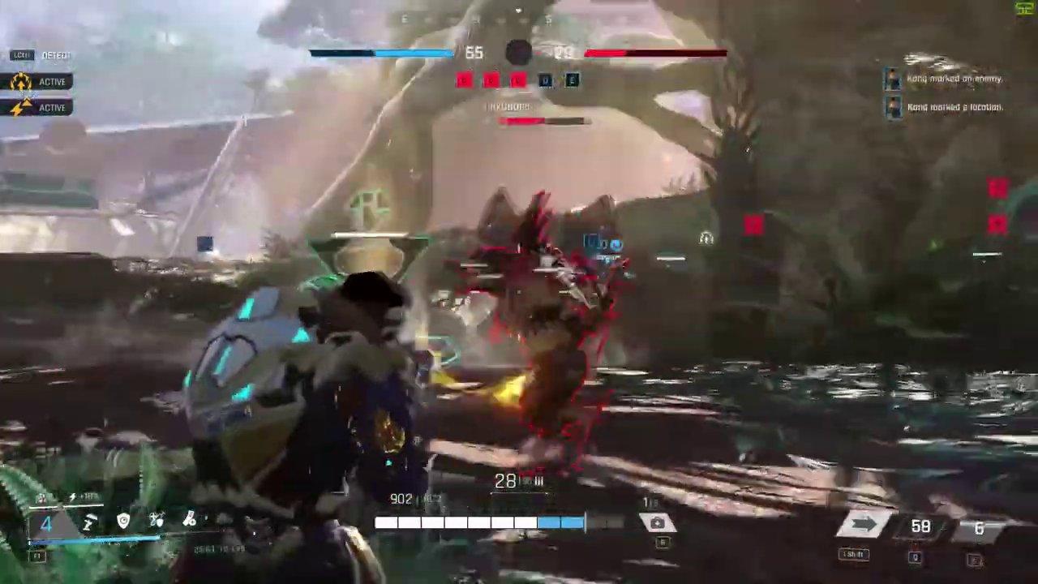
click(519, 292)
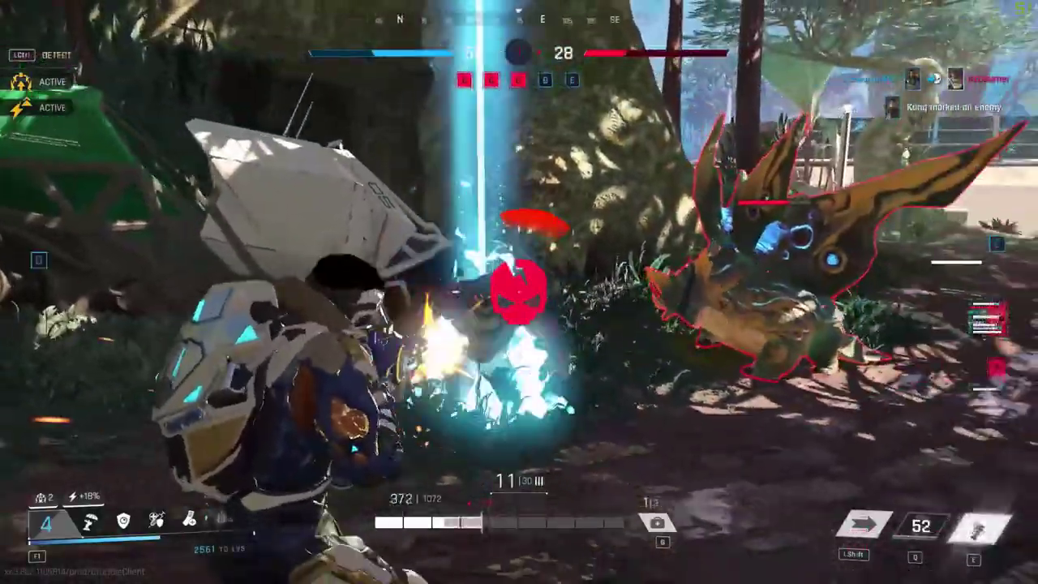
key(r)
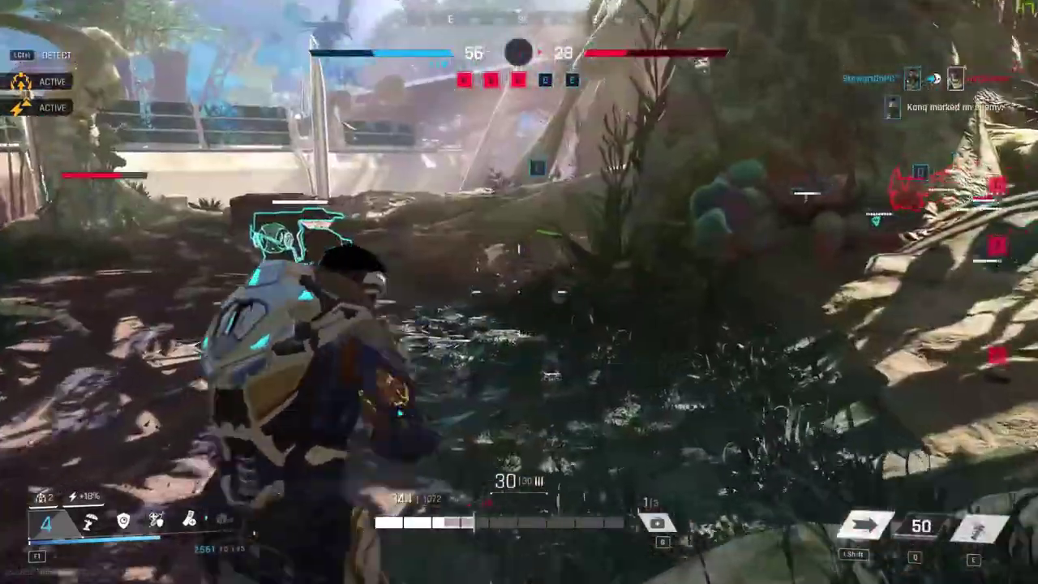
Reposition across the clearing and fire at the enemies beside the rock wall
key(w)
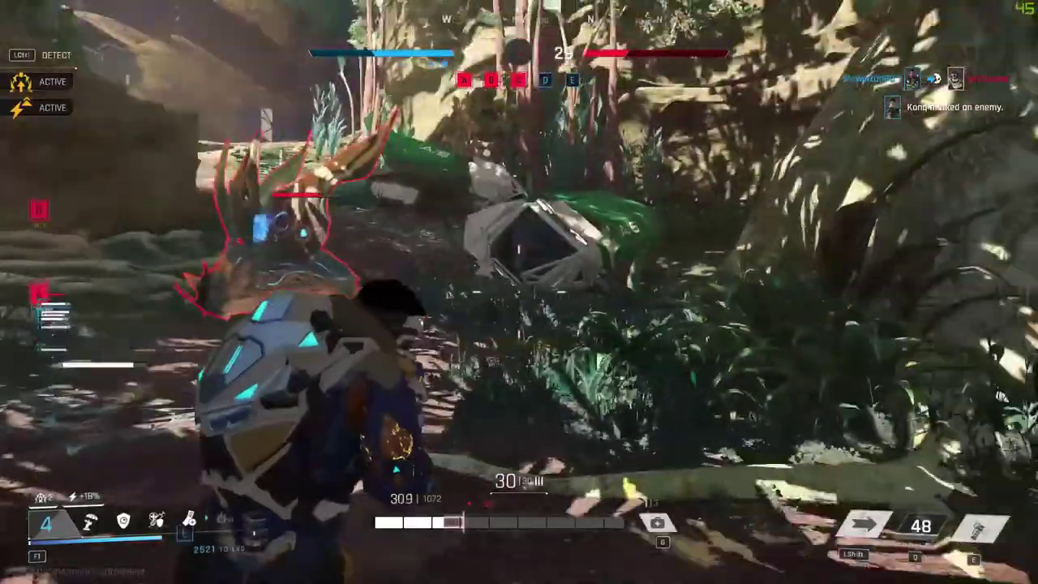
key(w)
click(519, 292)
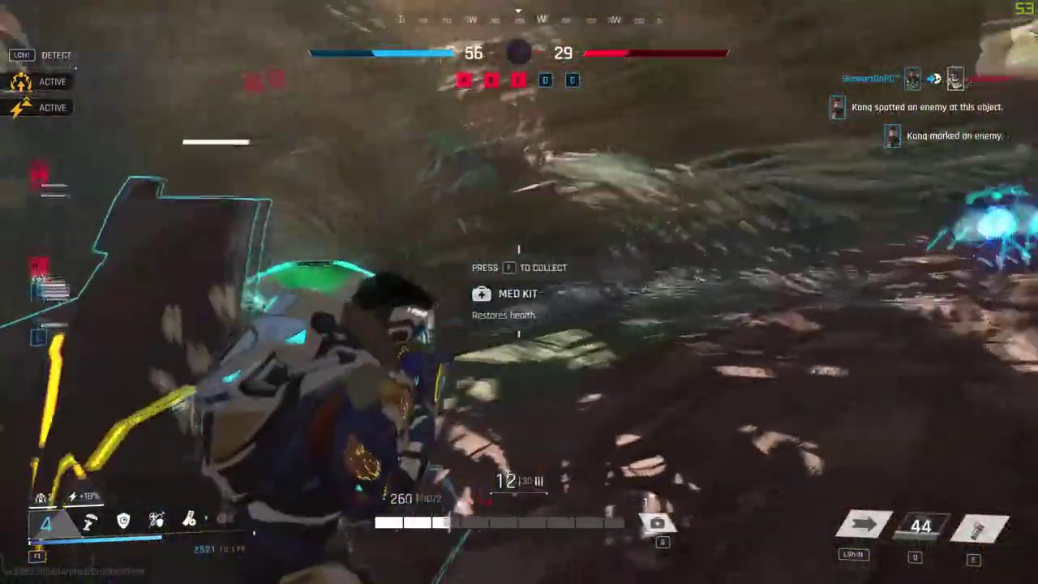
Heal with a med kit, interact with the green health pod, and sprint onwards
key(g)
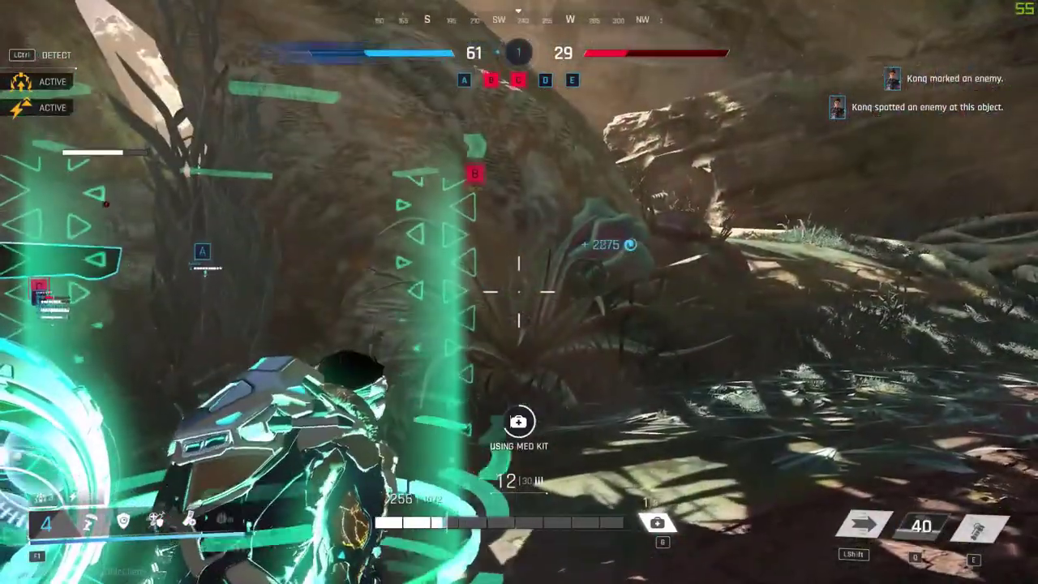
key(f)
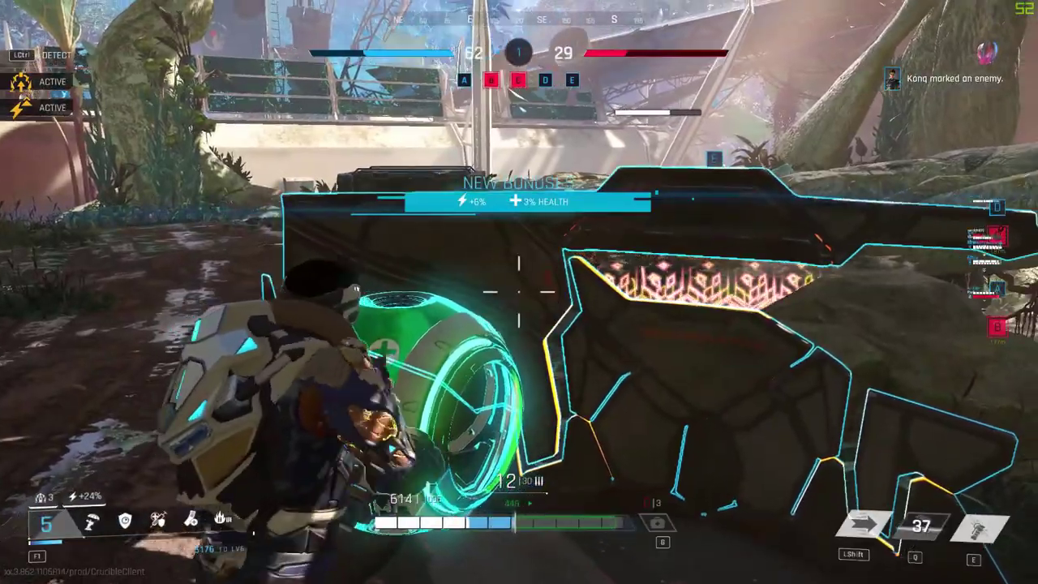
key(w)
key(shift)
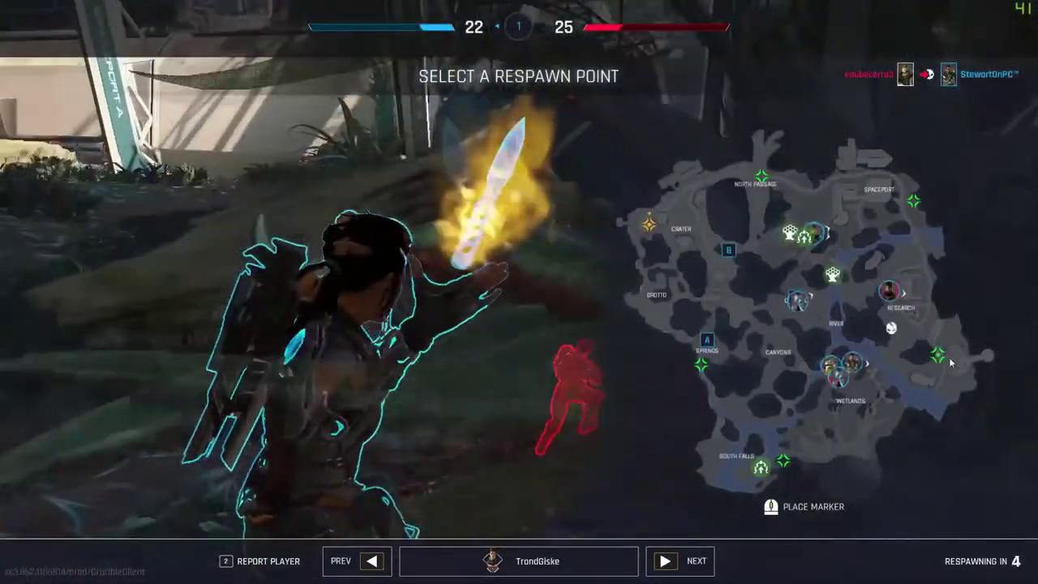
Select the easternmost respawn point on the map and open the green health pod near the striped creature
click(944, 359)
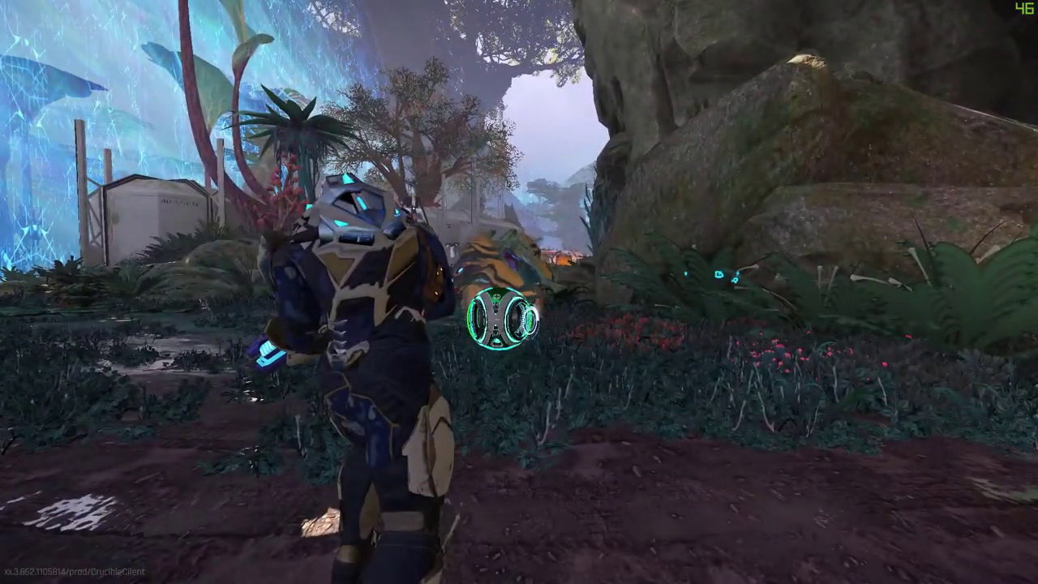
key(w)
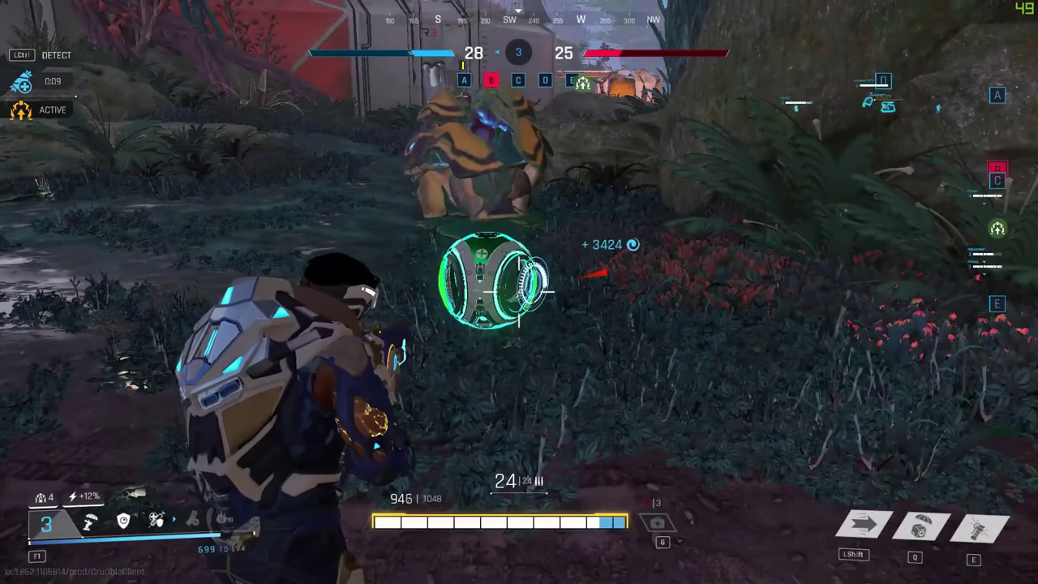
key(w)
key(f)
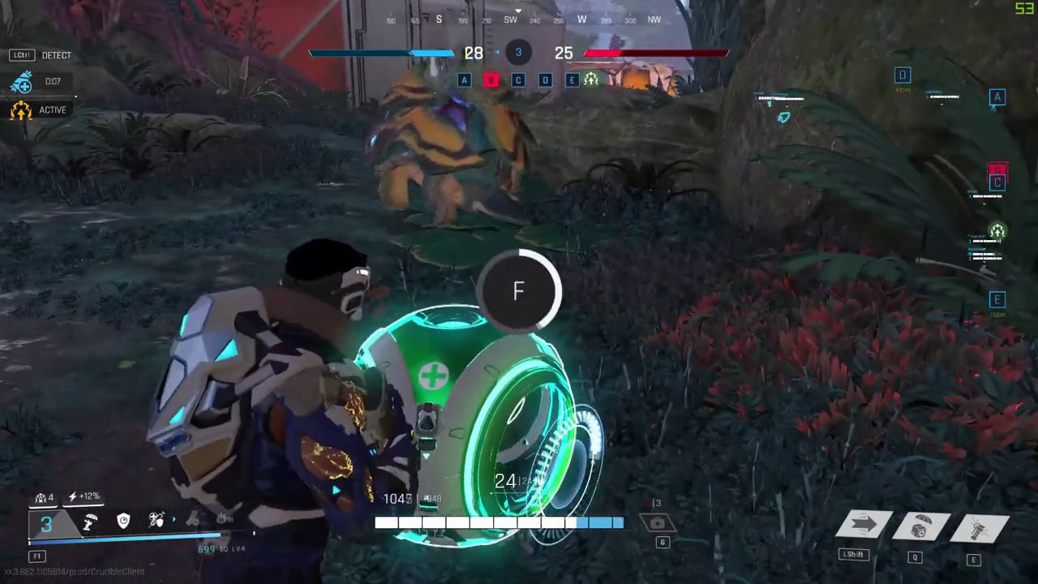
Run around the large rock and along the forest path towards enemy-held objective E
key(w)
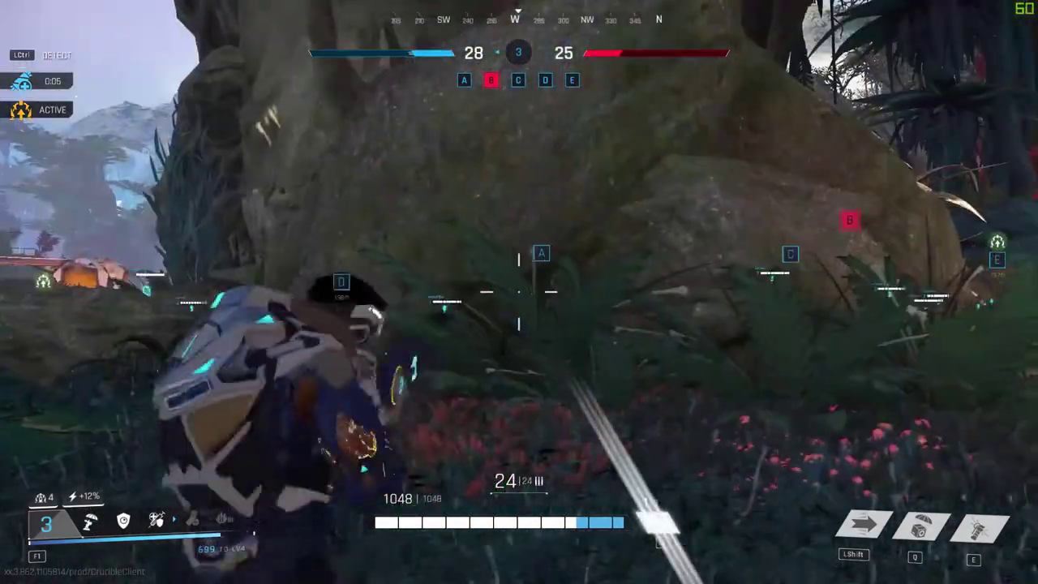
key(w)
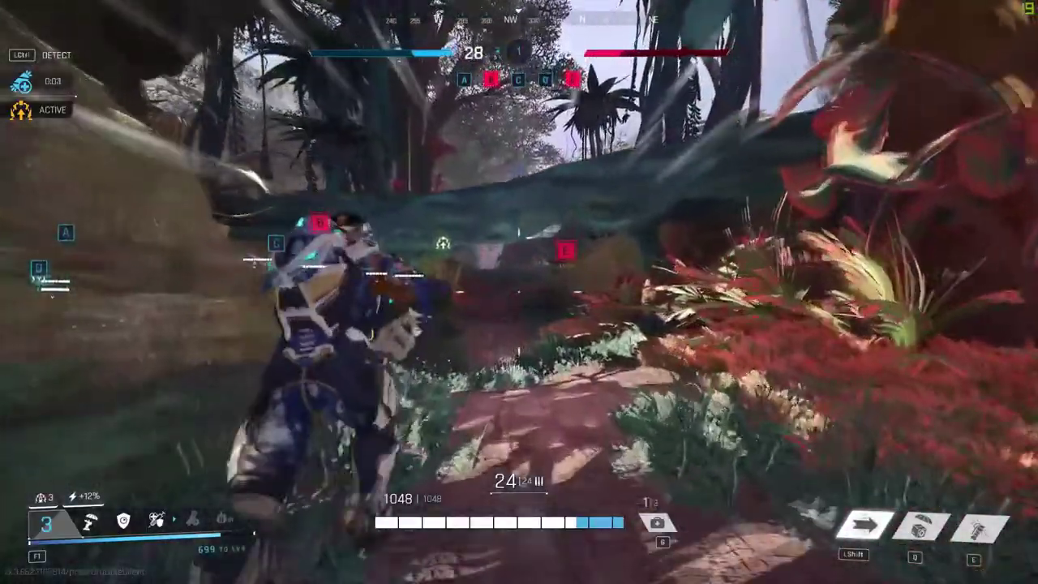
key(w)
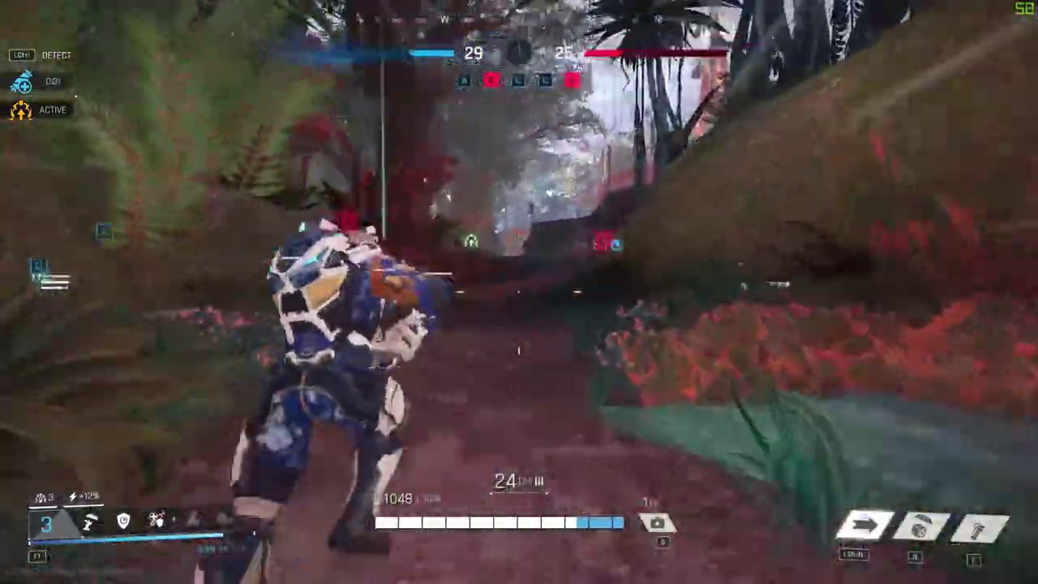
key(w)
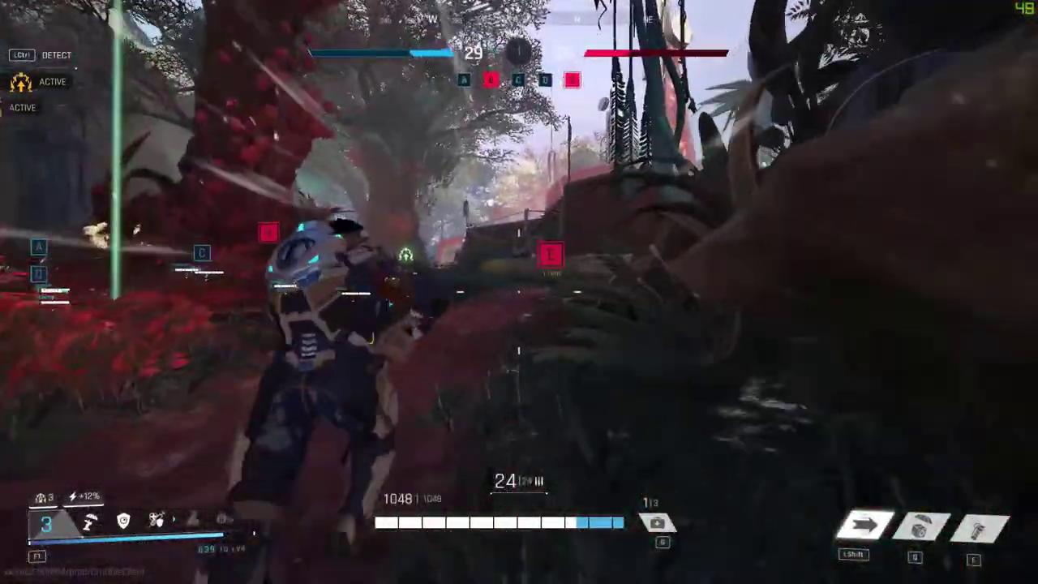
Run to the green light beam among the red plants and turn back towards objective E
key(w)
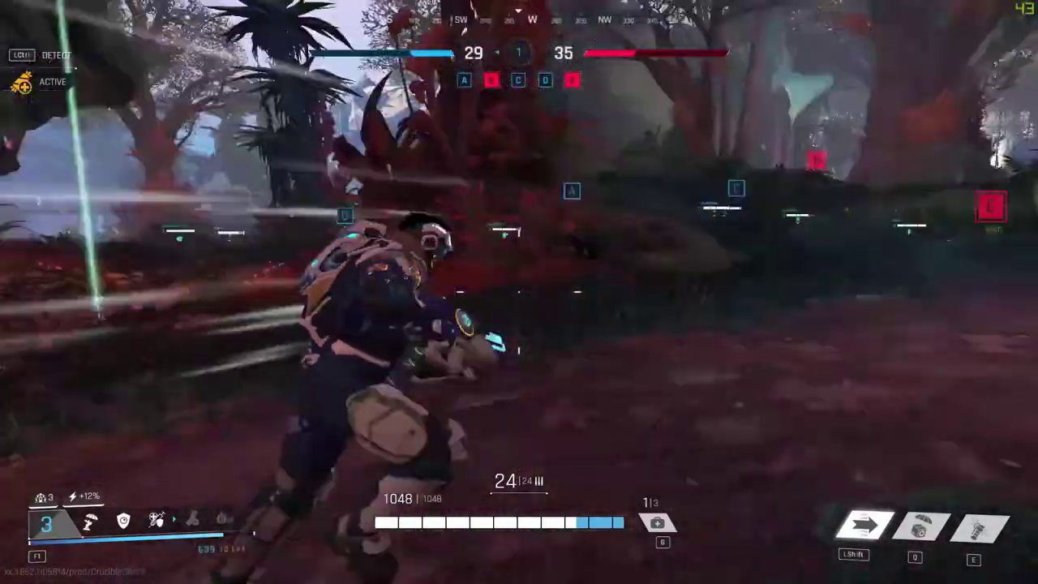
key(w)
key(w)
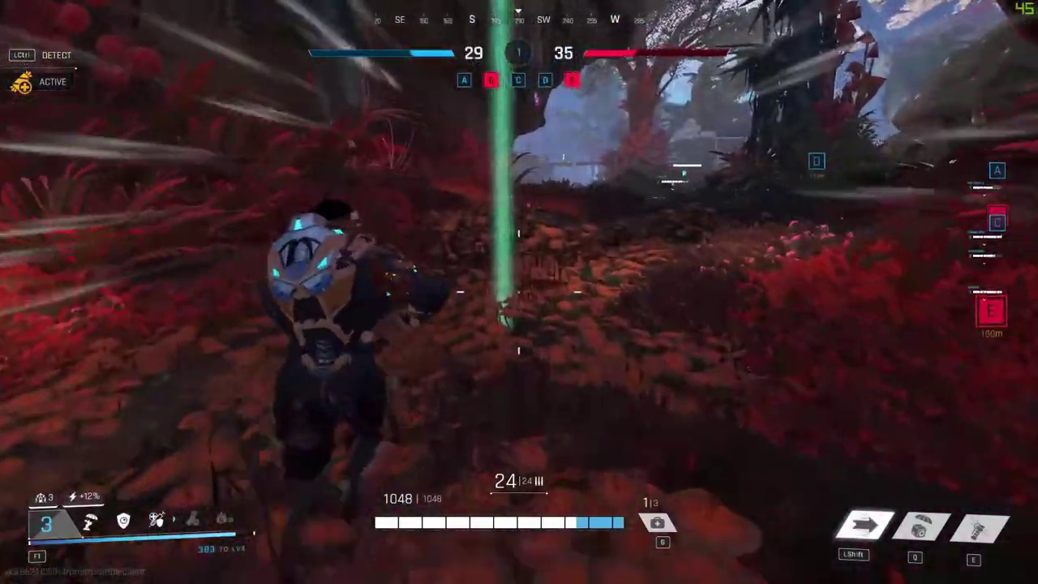
key(w)
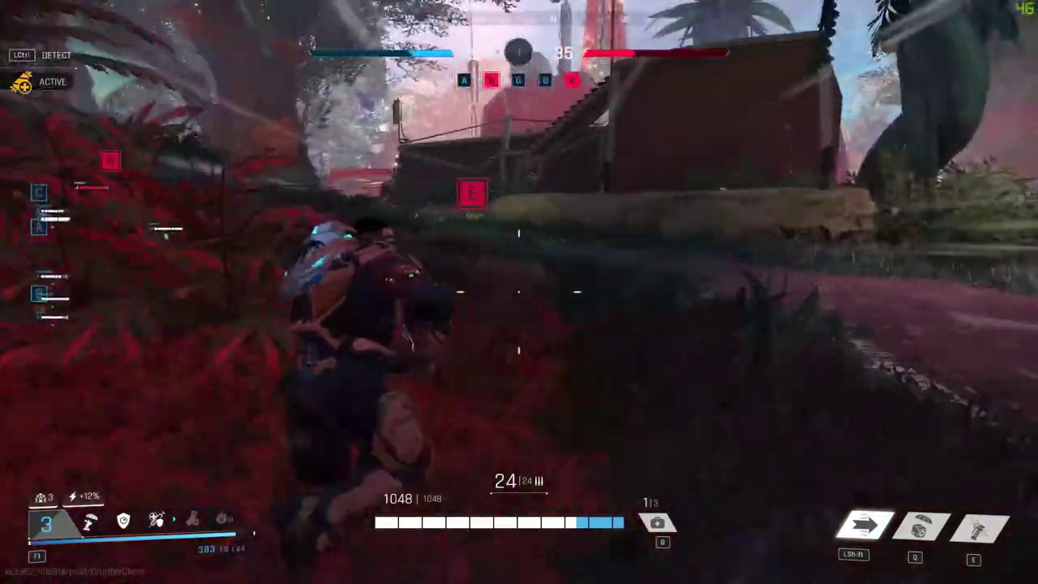
Sprint around the red buildings next to objective E and along their outer wall
key(w)
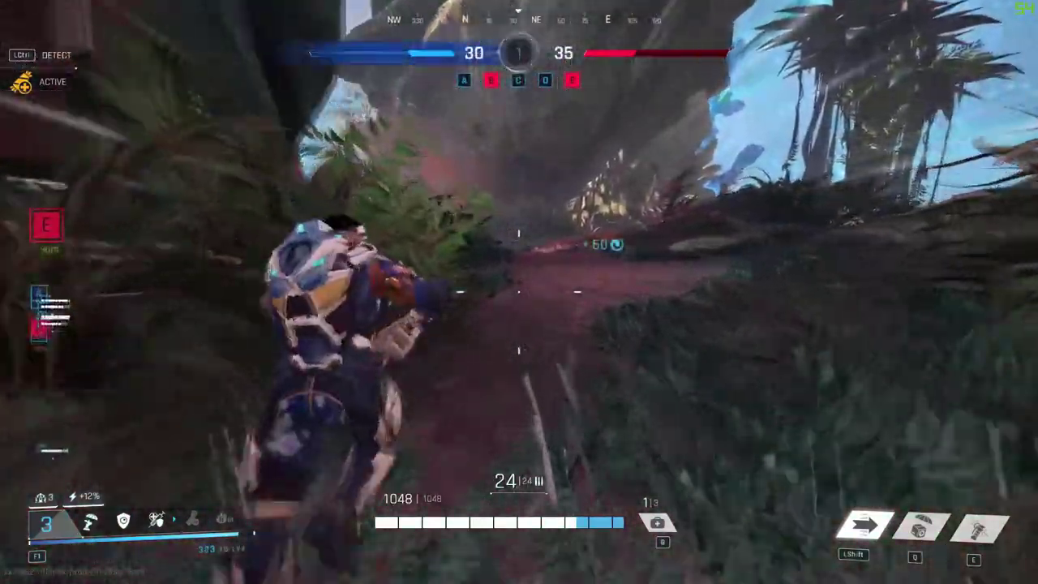
key(w)
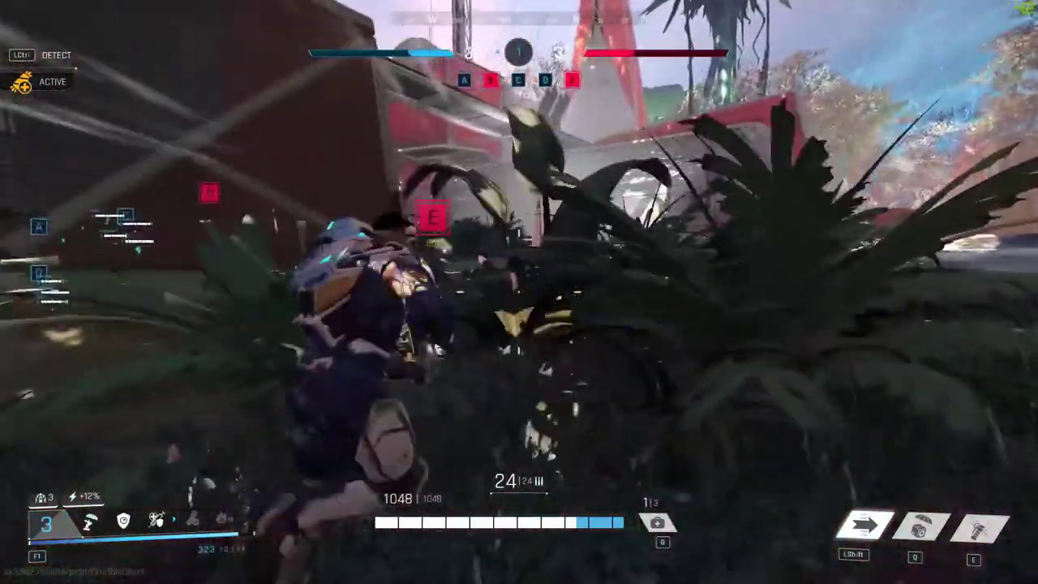
key(w)
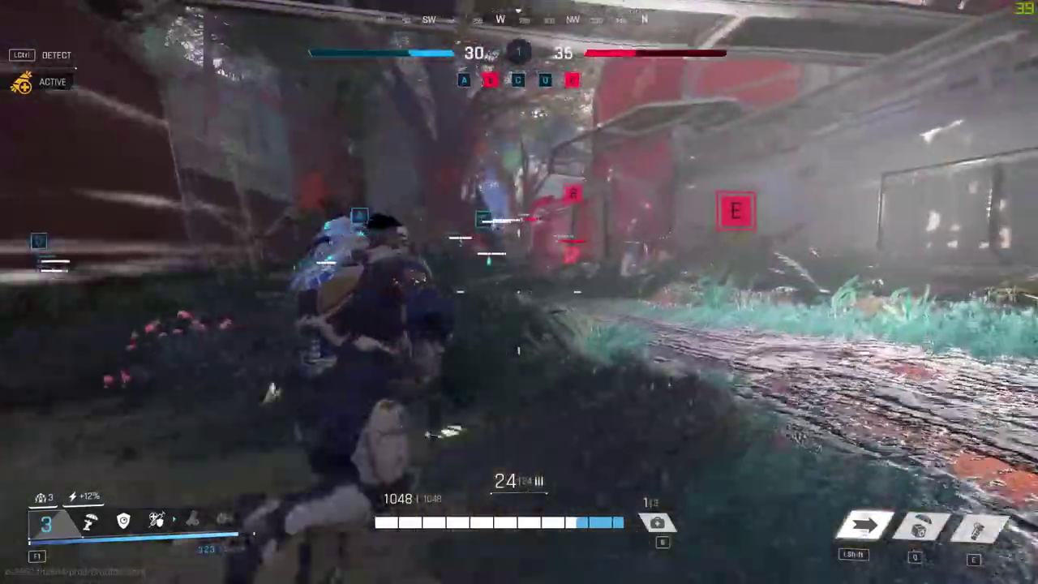
key(w)
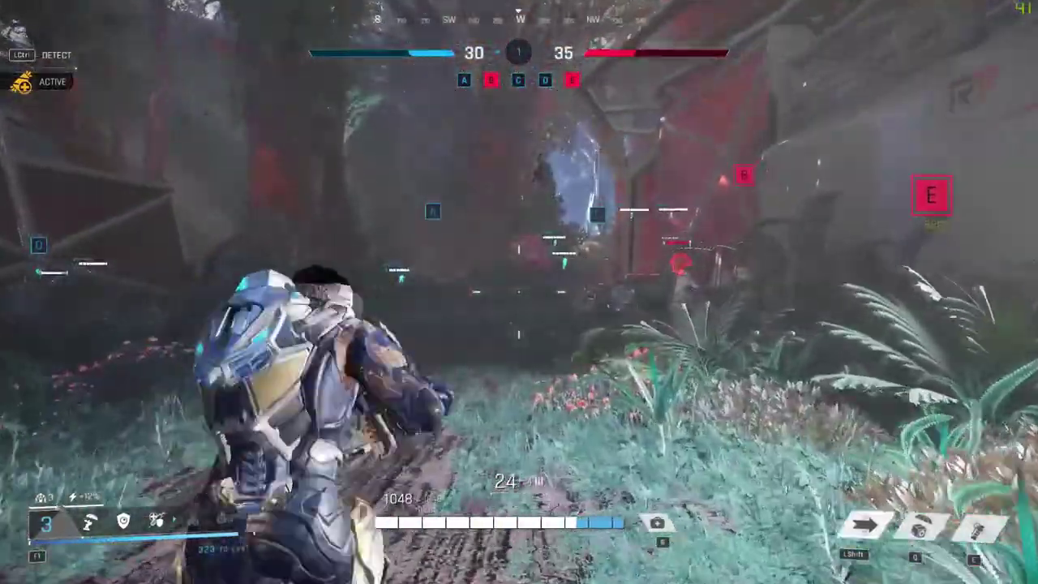
key(w)
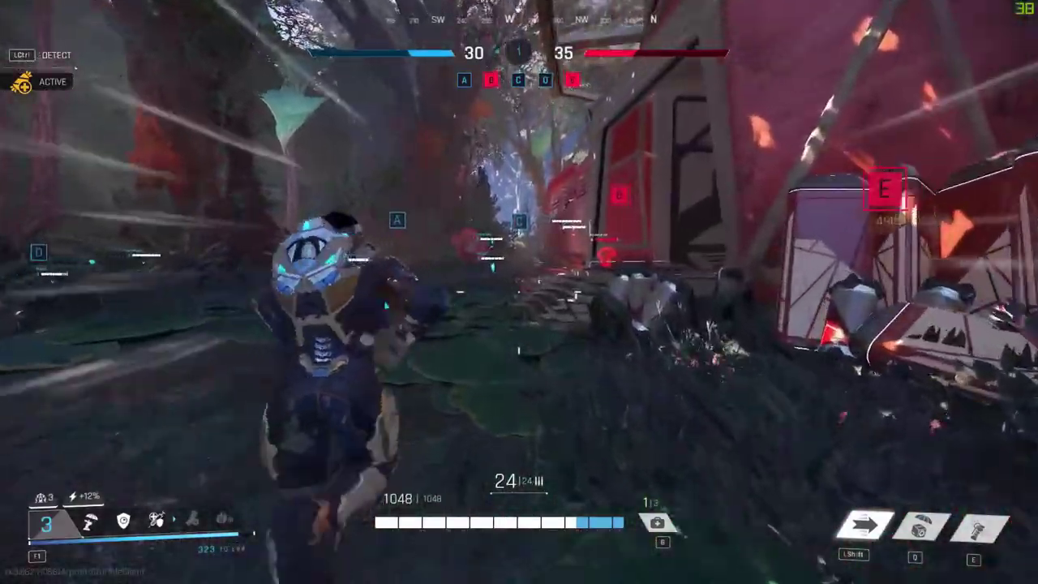
key(w)
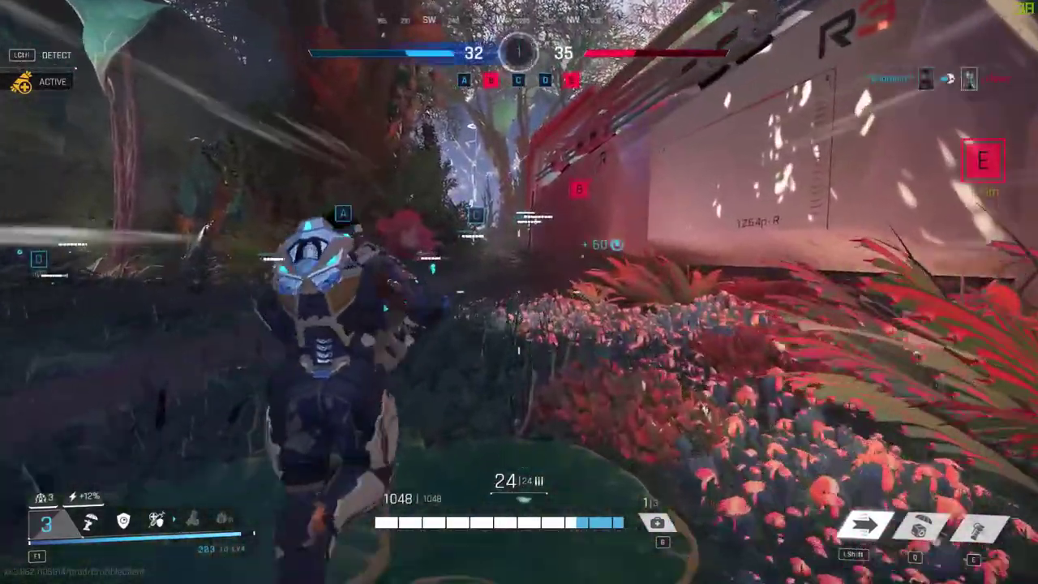
key(w)
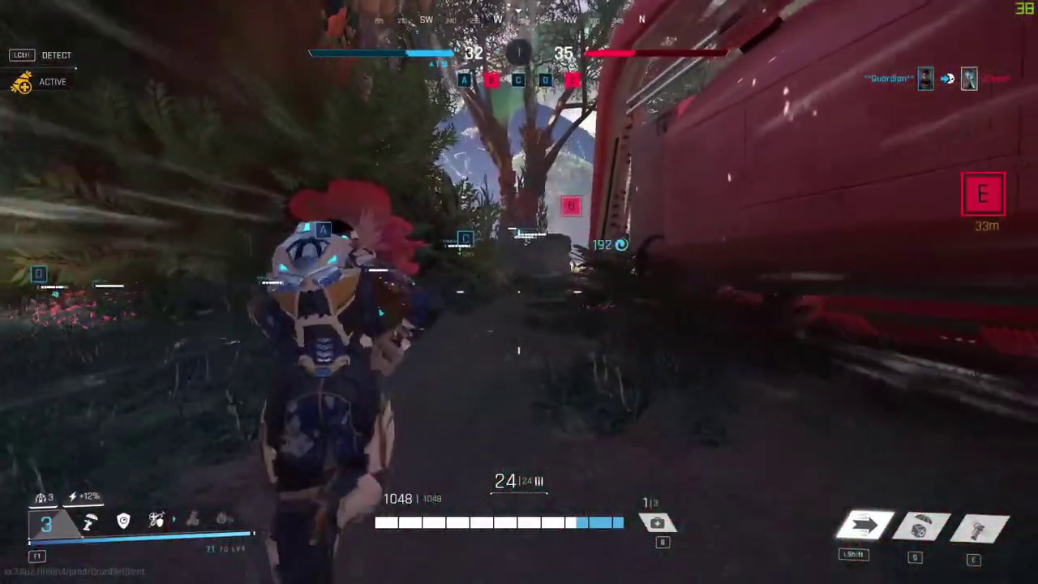
Aim down sights, fire at the enemy between the trees near objective E, and advance along the slope
right_click(518, 292)
click(519, 291)
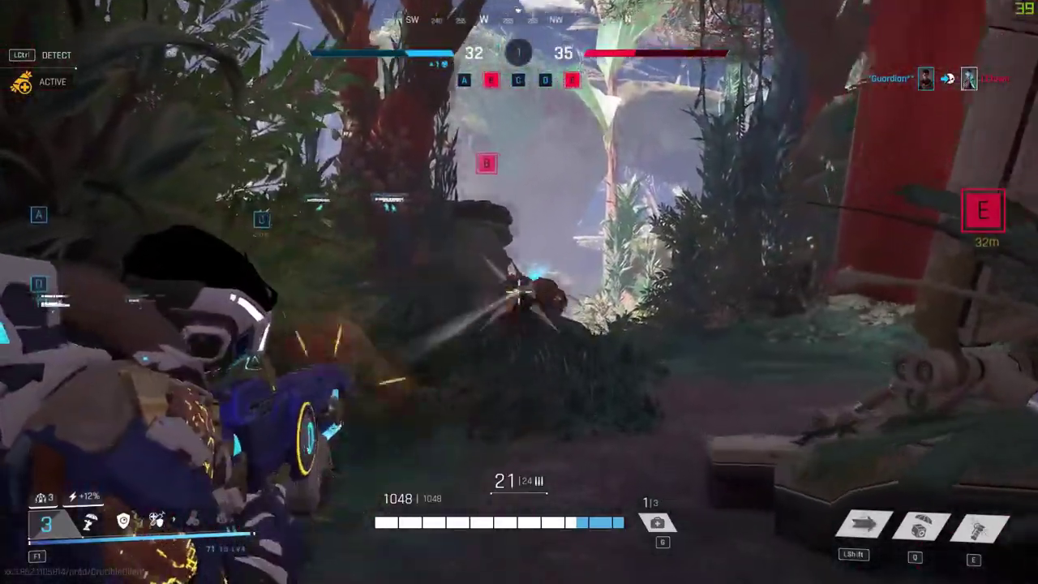
click(519, 292)
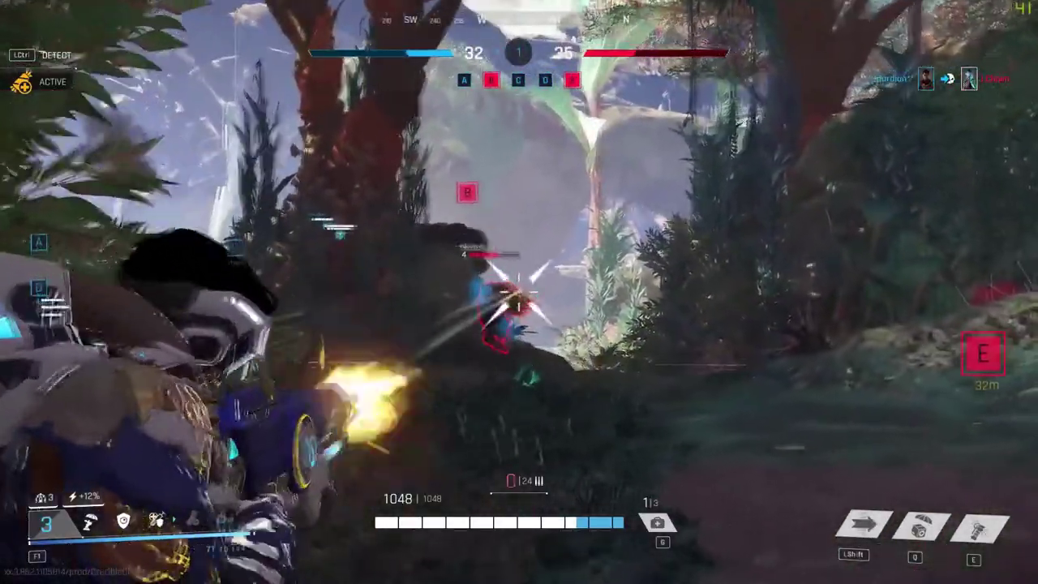
key(w)
key(w)
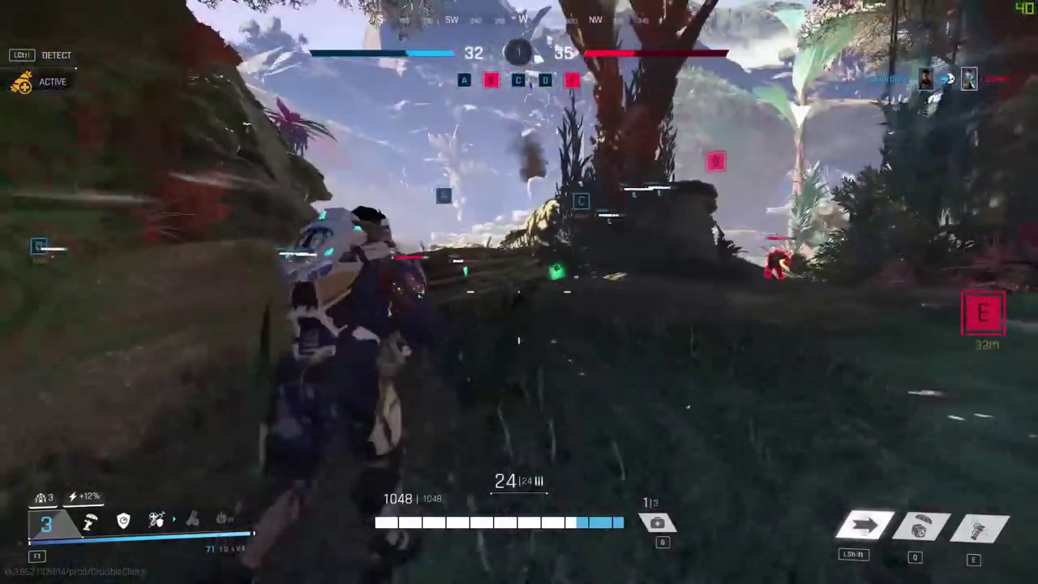
Sprint along the shaded forest path past enemy-held objective E and out onto the open grass beside the rocks
key(w)
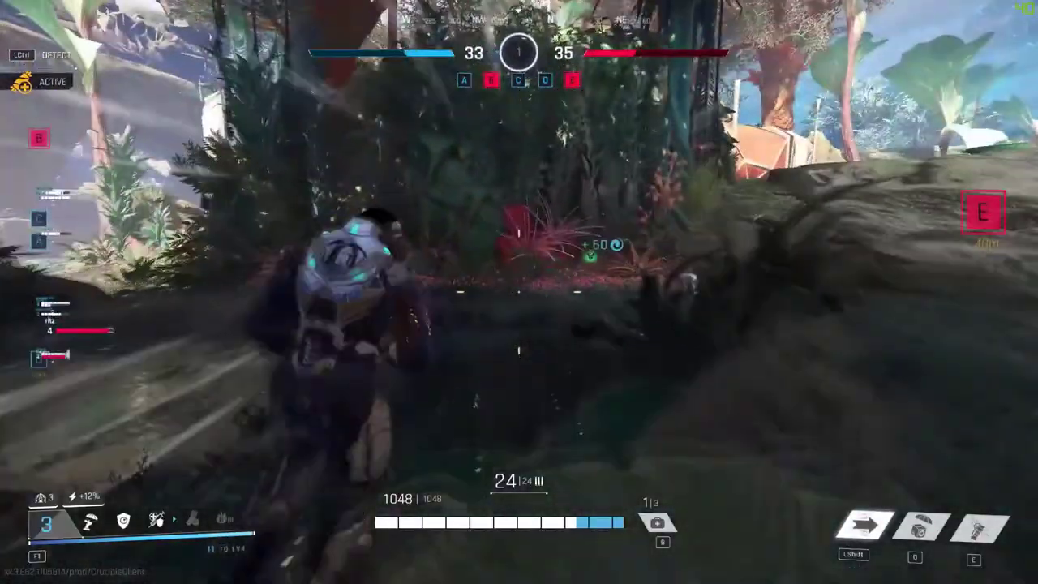
key(w)
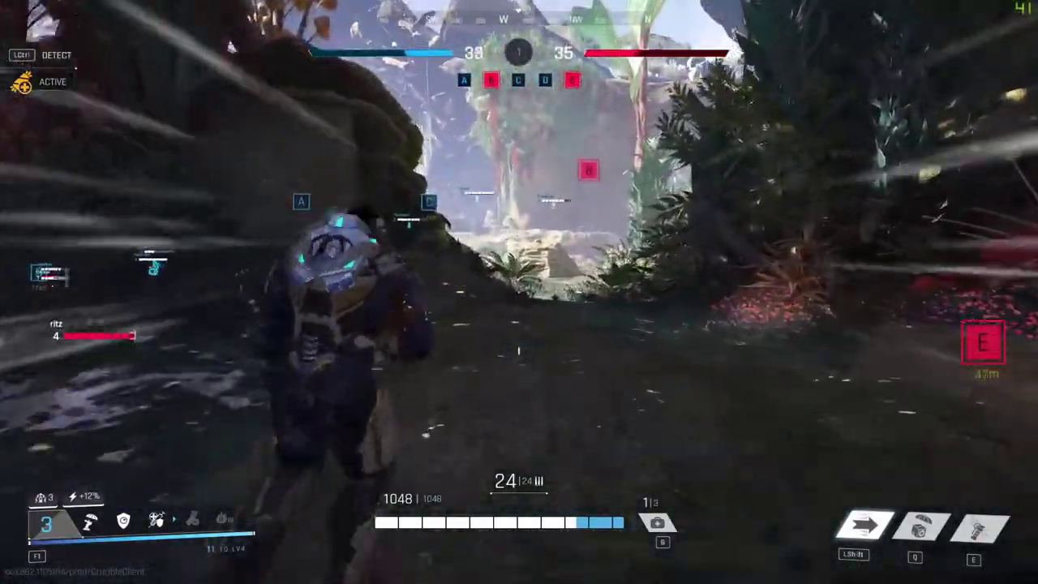
key(w)
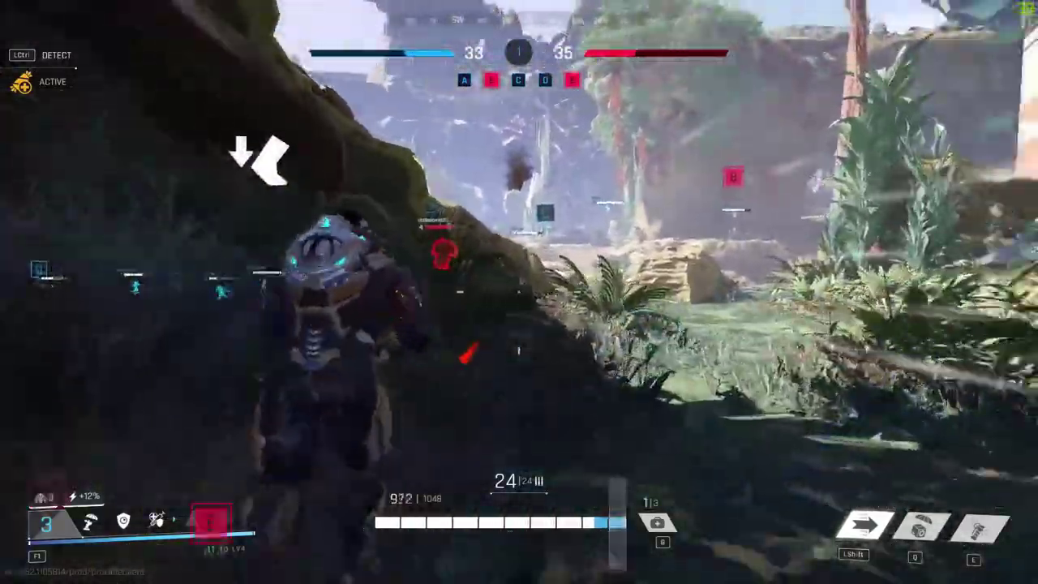
key(w)
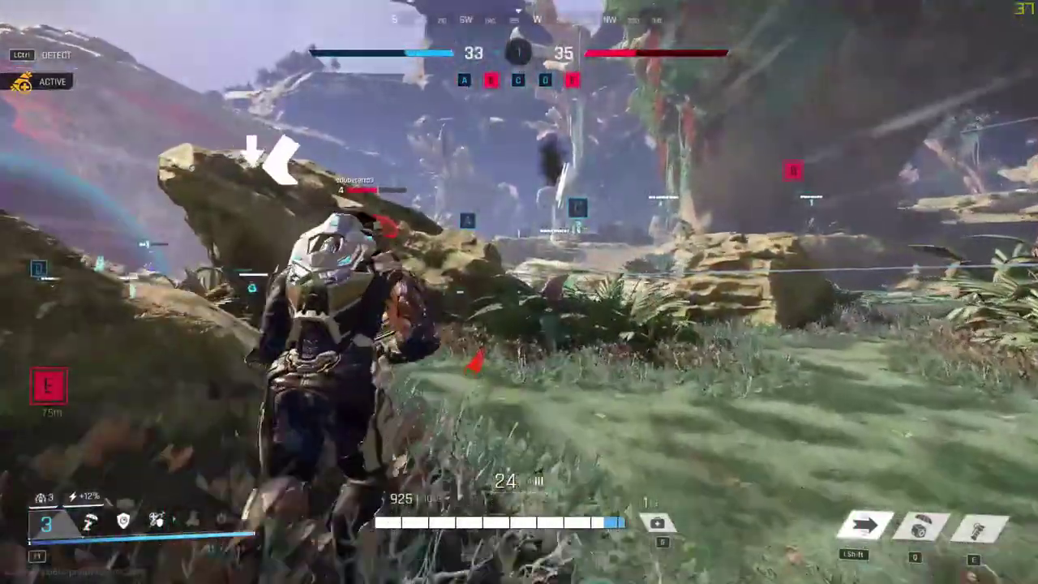
Climb the rocky slope near objective E and fire at the level 4 enemy standing on it
key(w)
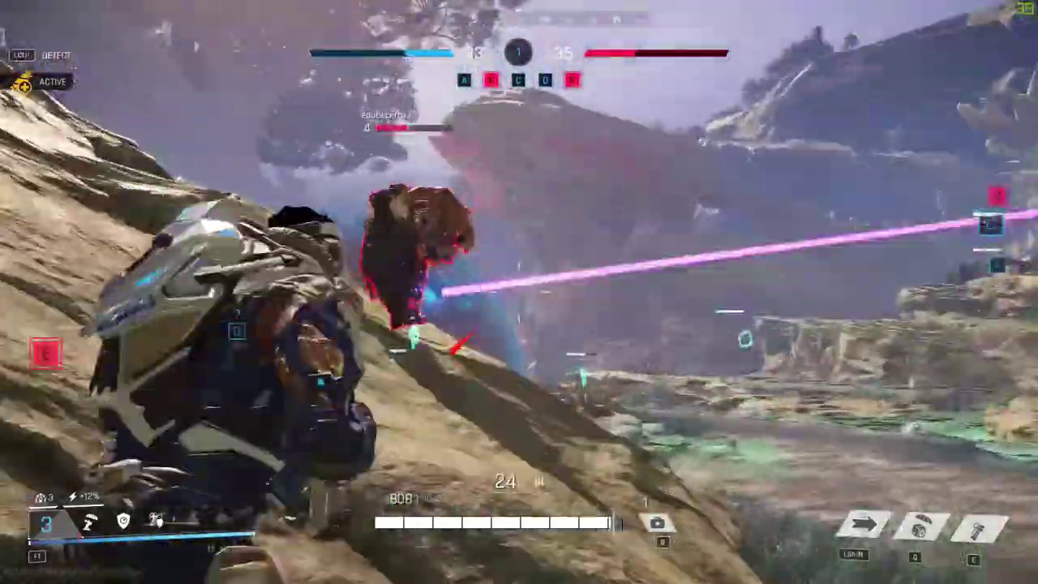
click(519, 292)
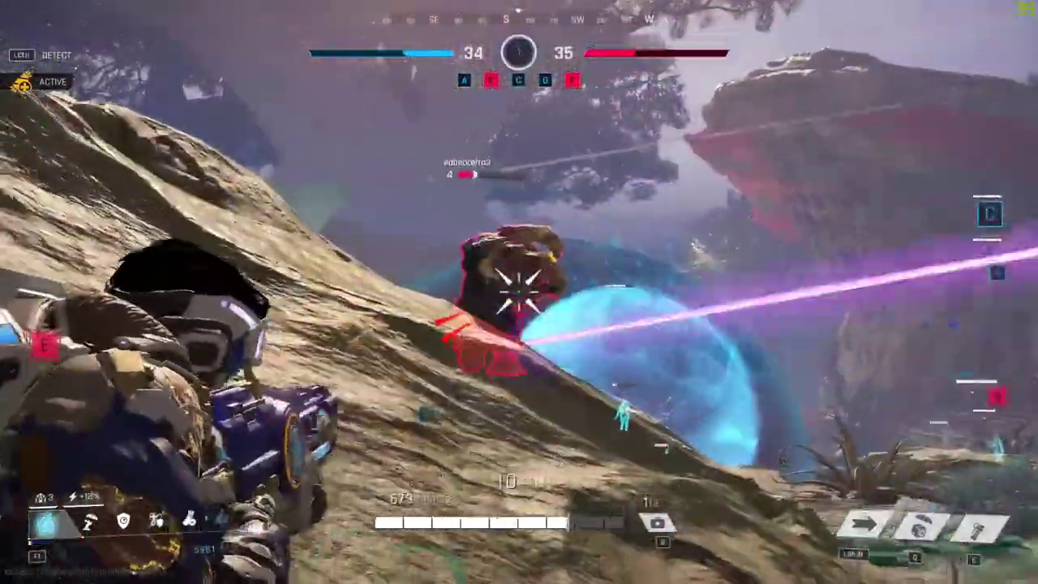
key(w)
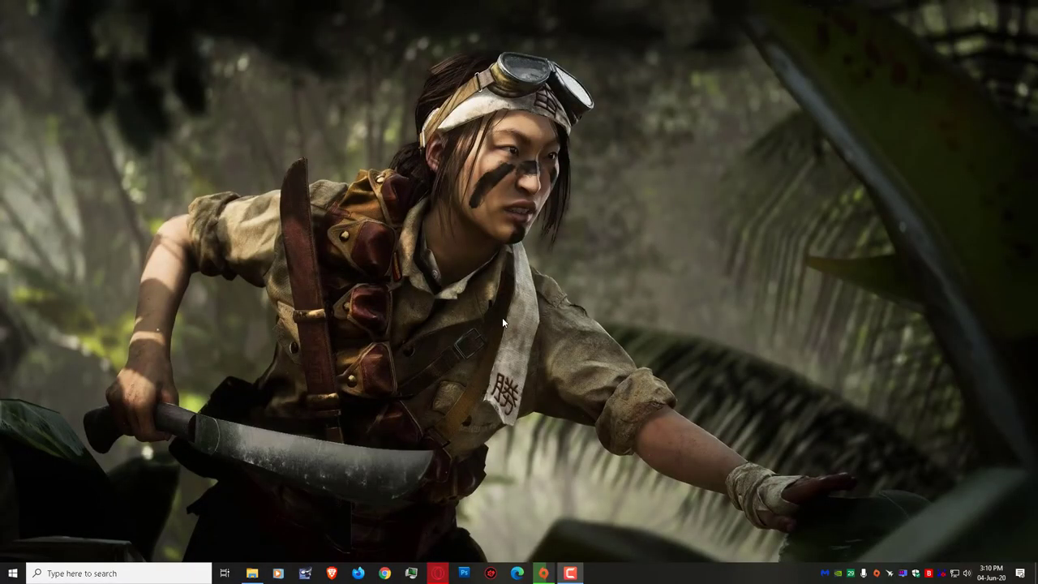
Switch to the Opera browser and search the web for "intelegent list cleaner"
mouse_move(451, 572)
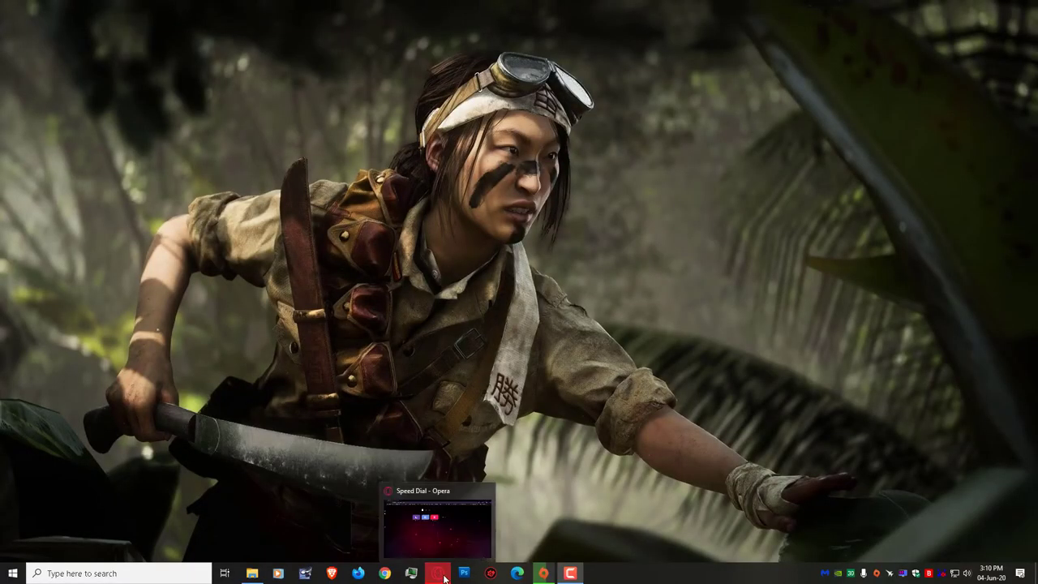
click(432, 528)
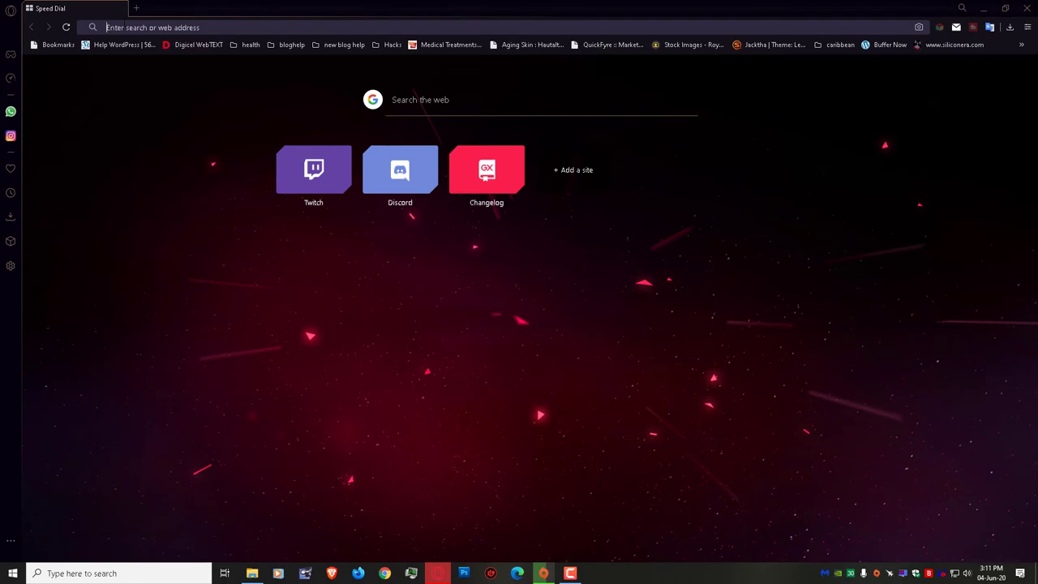
text(intelegen)
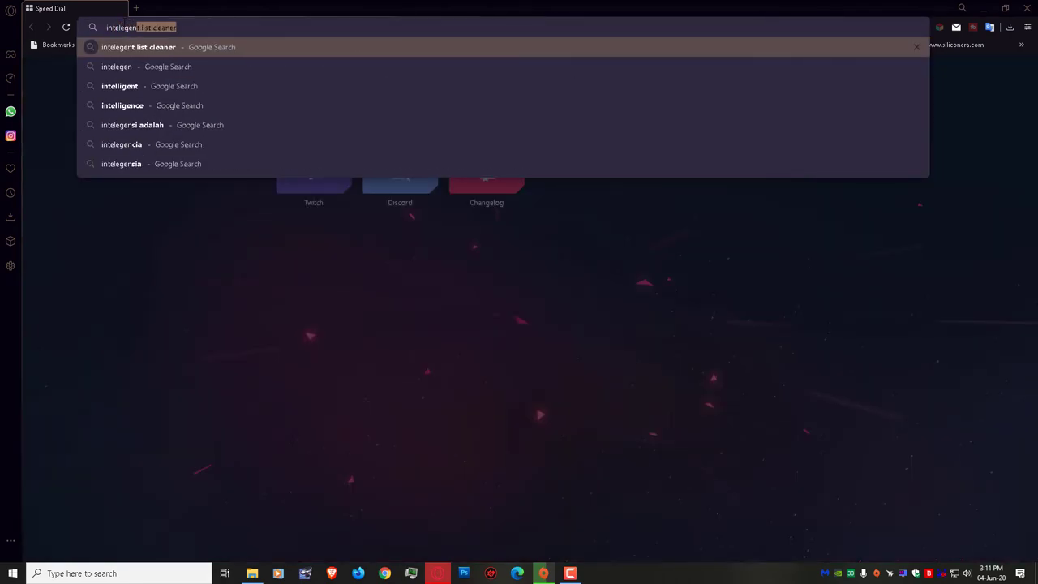
text(t list c)
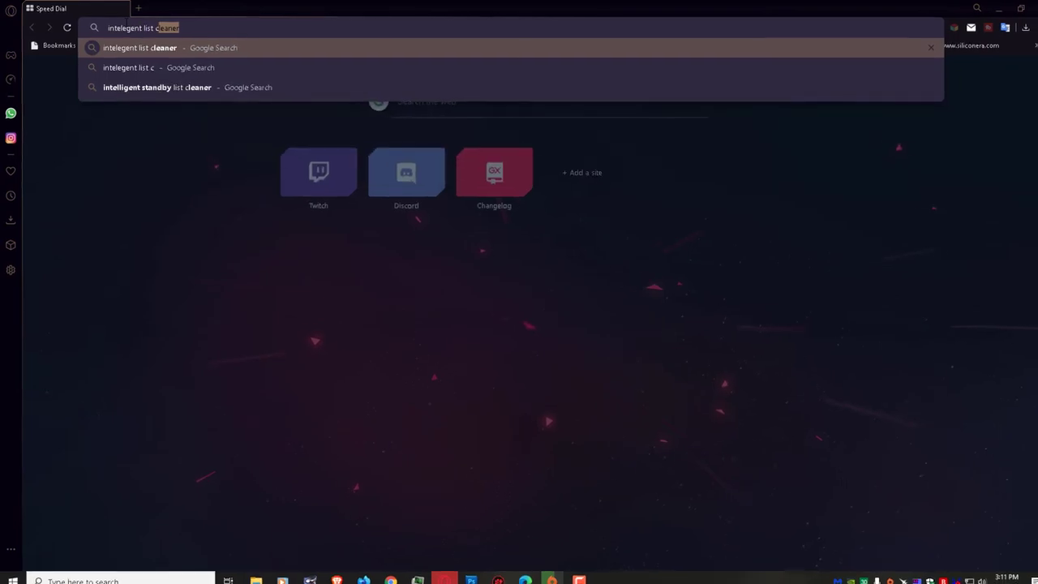
text(lea)
key(Return)
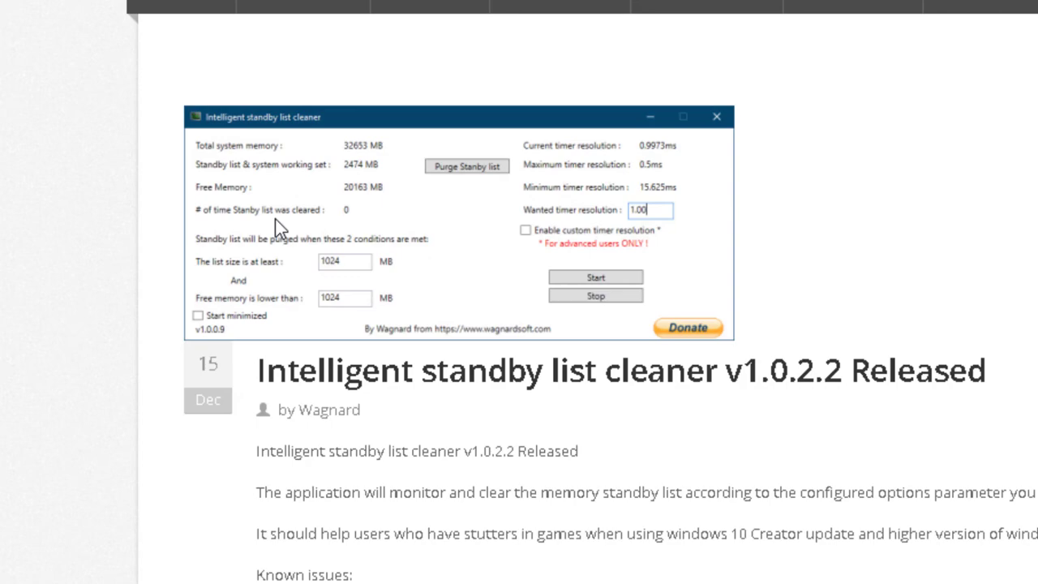
Look through the Intelligent standby list cleaner v1.0.2.2 release page and forum changelog down to the official download link
scroll(274, 218, down, 1)
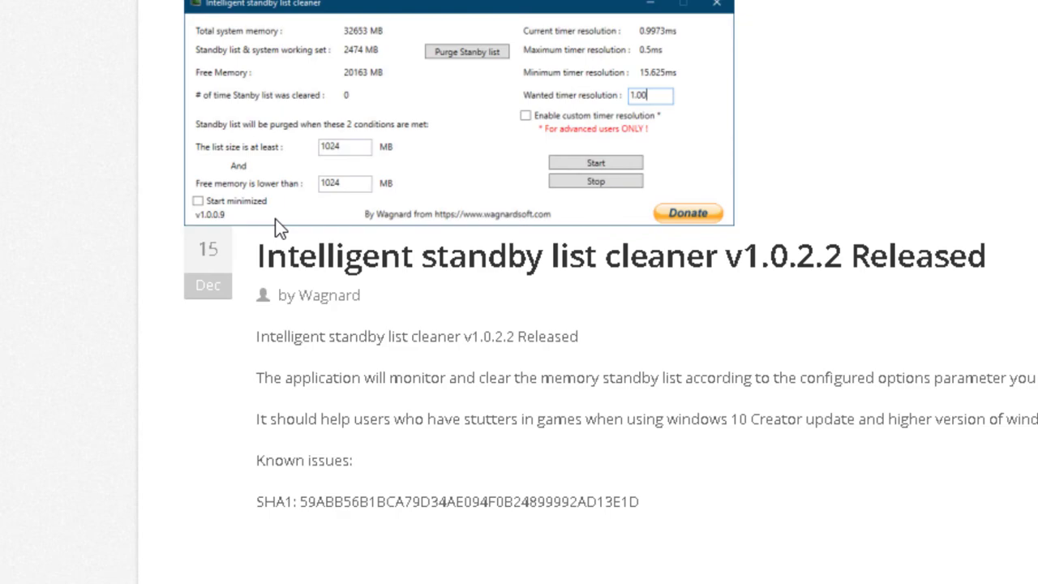
scroll(275, 218, down, 3)
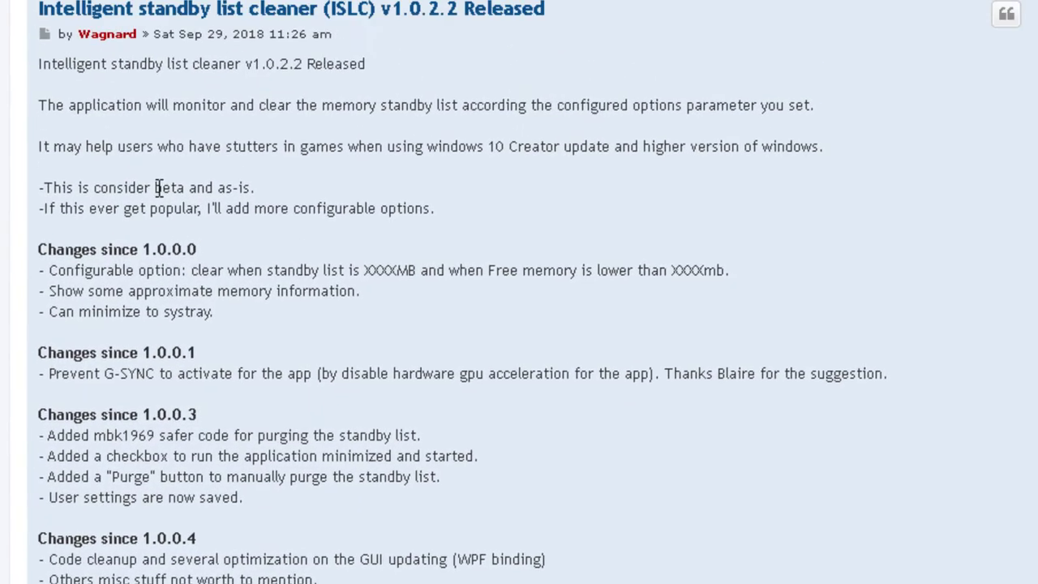
scroll(459, 235, down, 15)
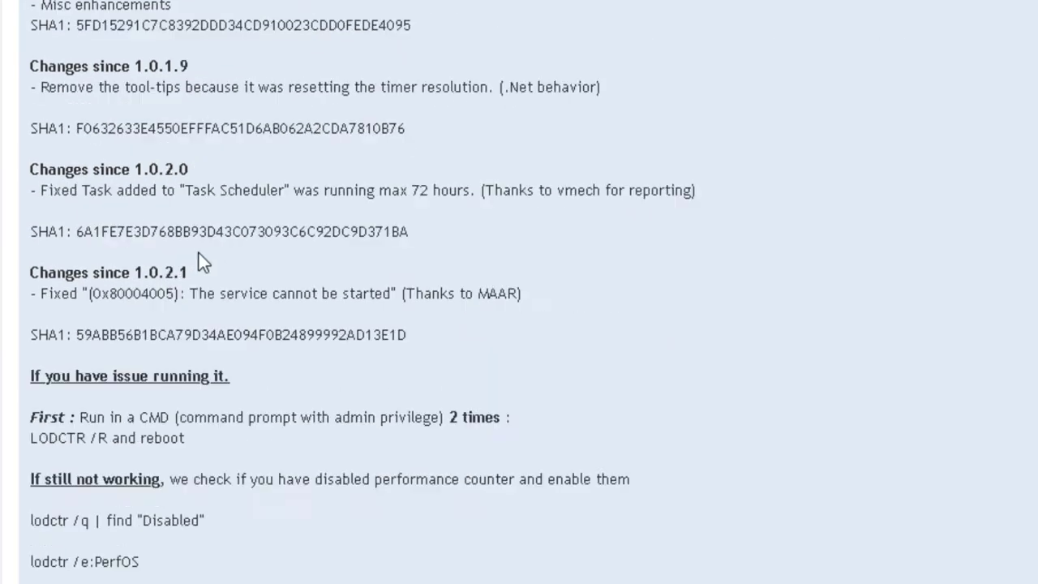
scroll(197, 256, down, 4)
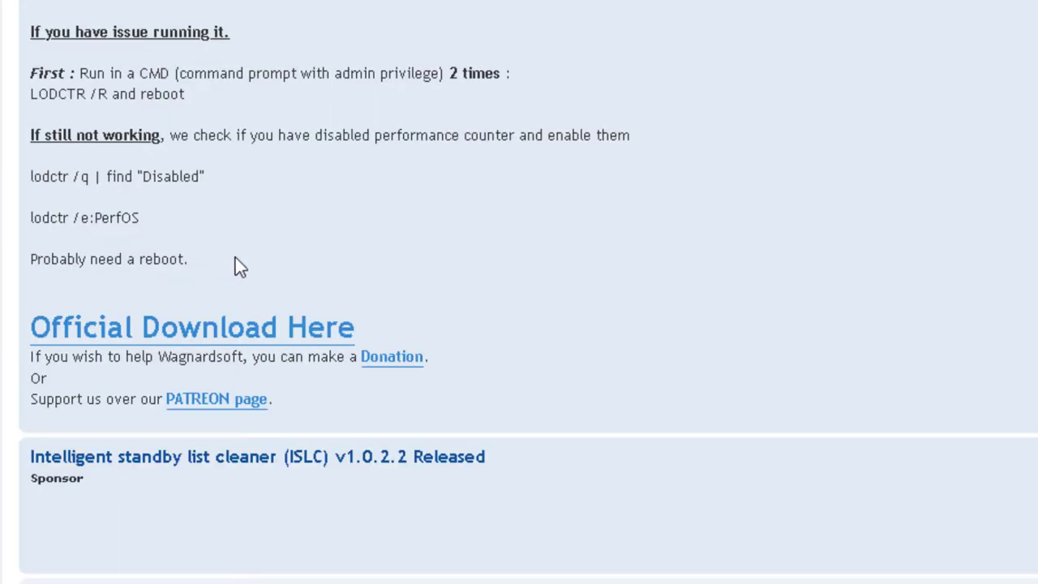
Request the official download of ISLC v1.0.2.2.exe and cancel saving the file
click(221, 344)
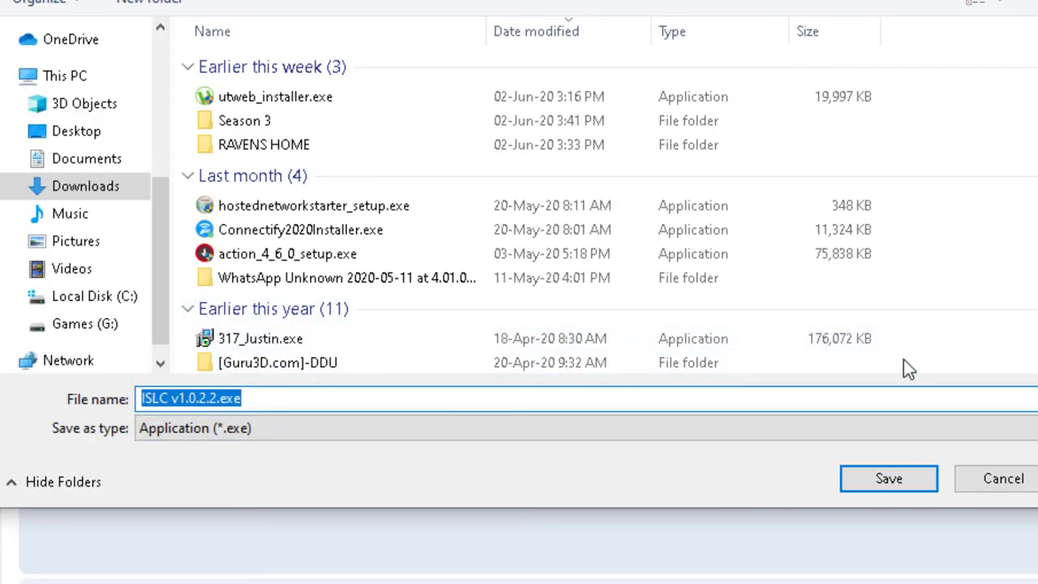
click(1021, 485)
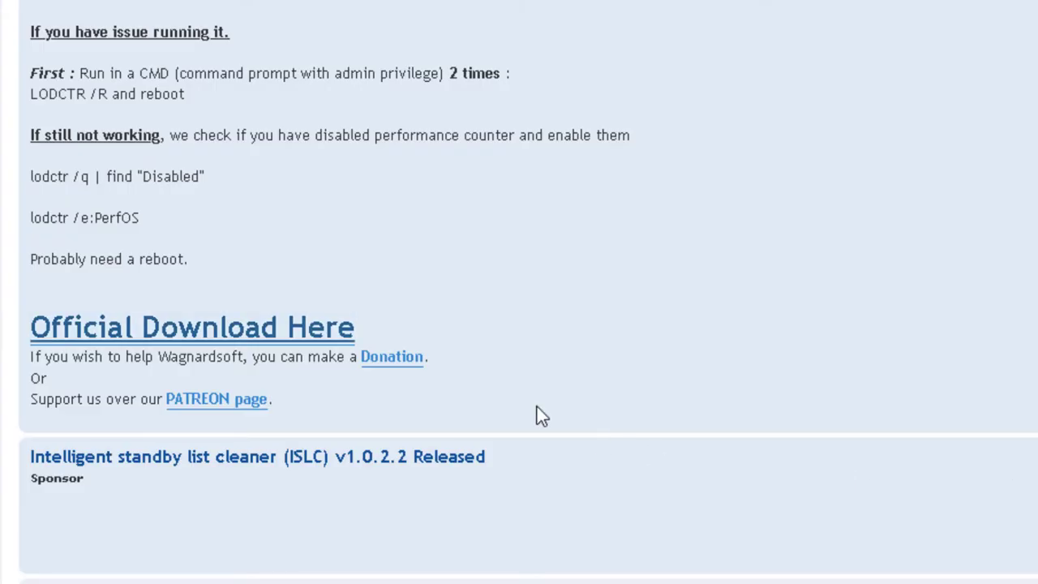
scroll(518, 292, up, 15)
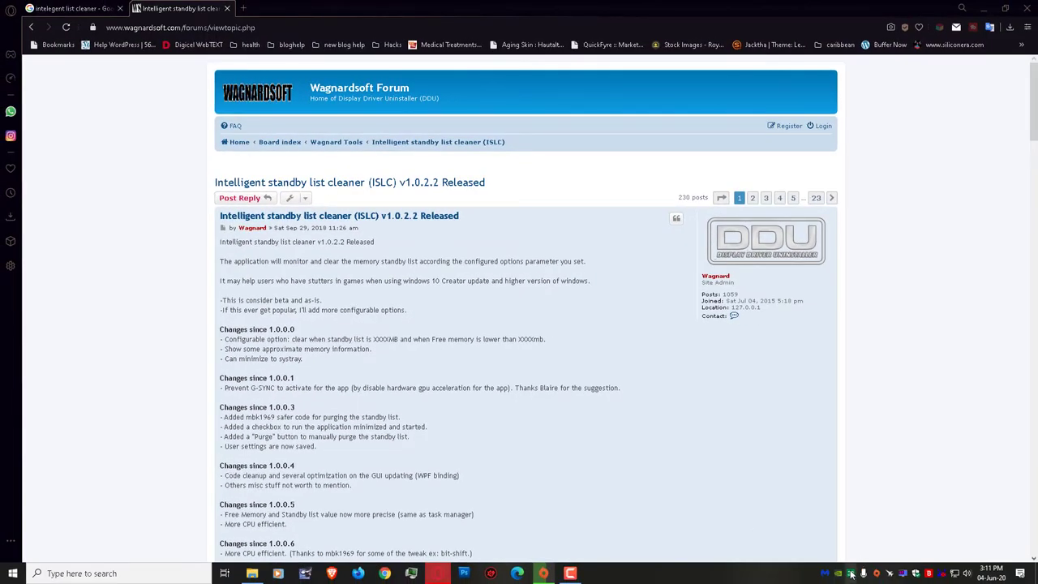
Bring up Mem Reduct over the forum page and review its tray icon and memory cleaning settings
click(851, 573)
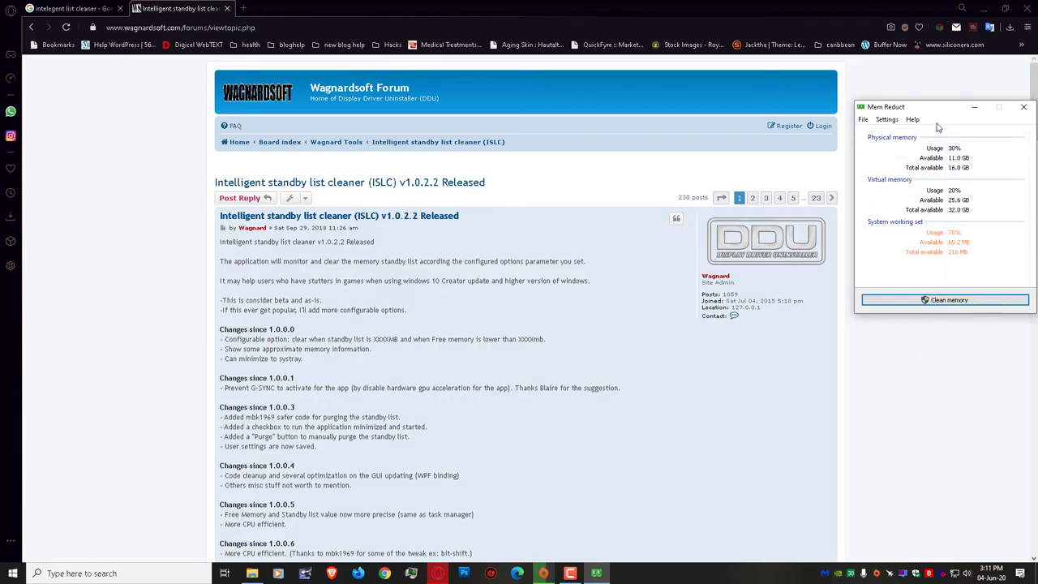
drag(937, 127, 633, 194)
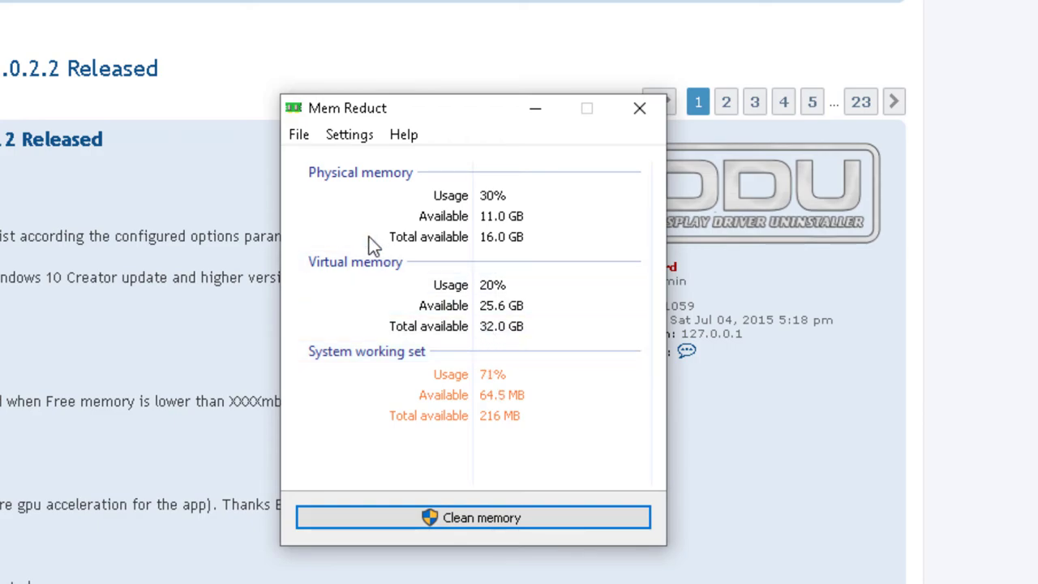
click(351, 135)
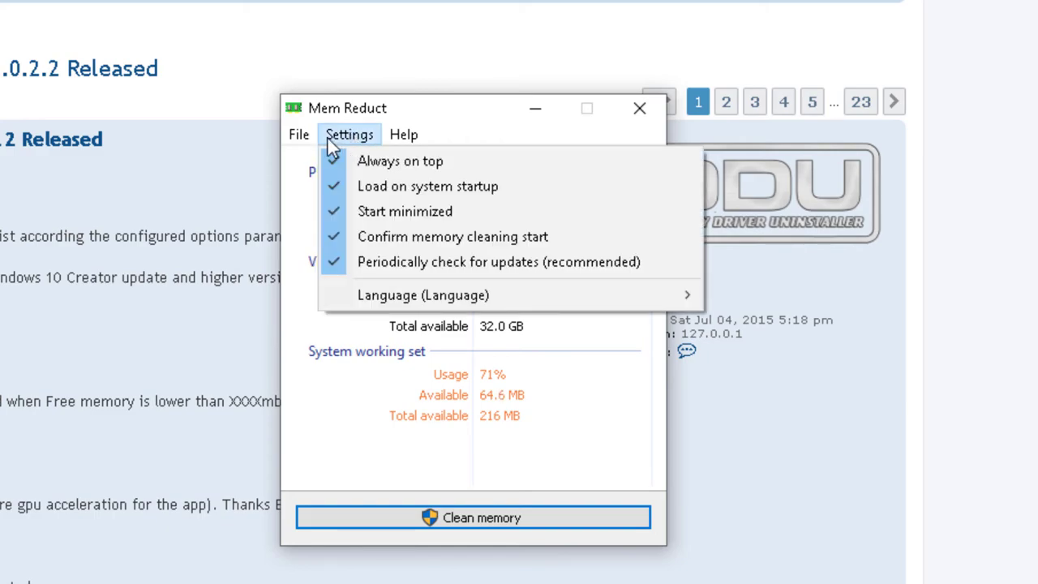
mouse_move(306, 138)
click(334, 161)
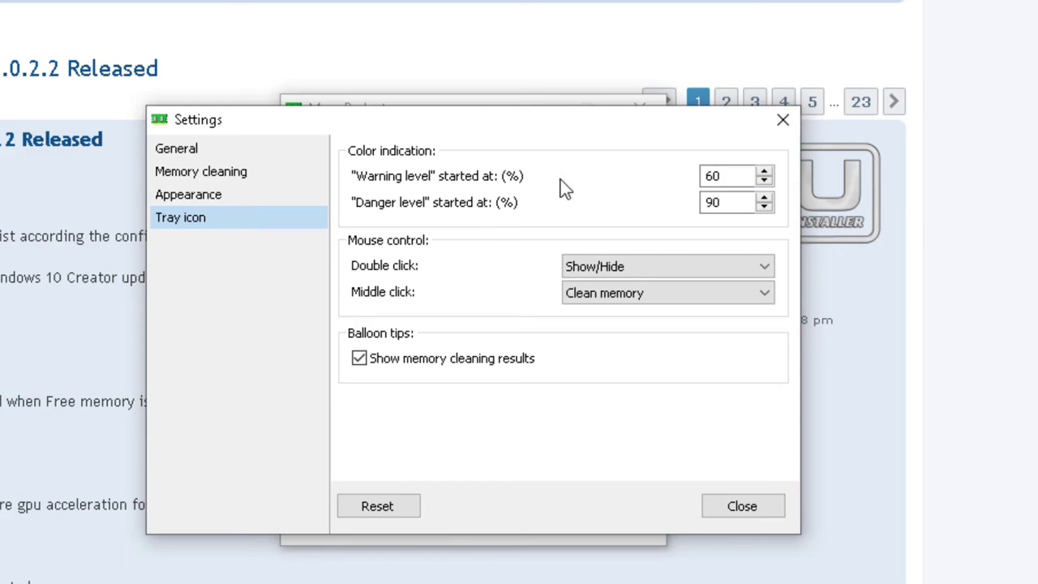
click(194, 173)
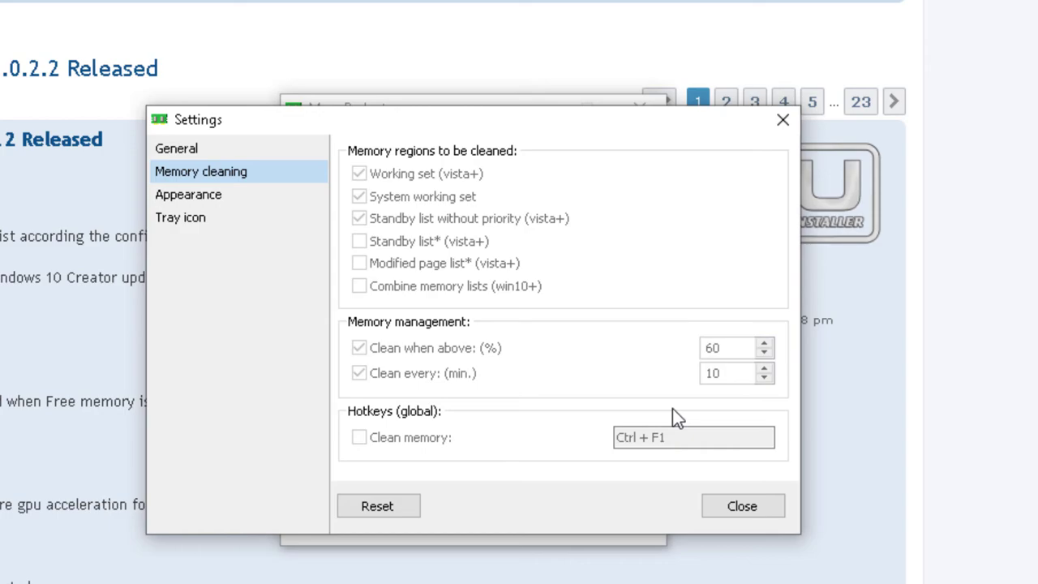
click(736, 504)
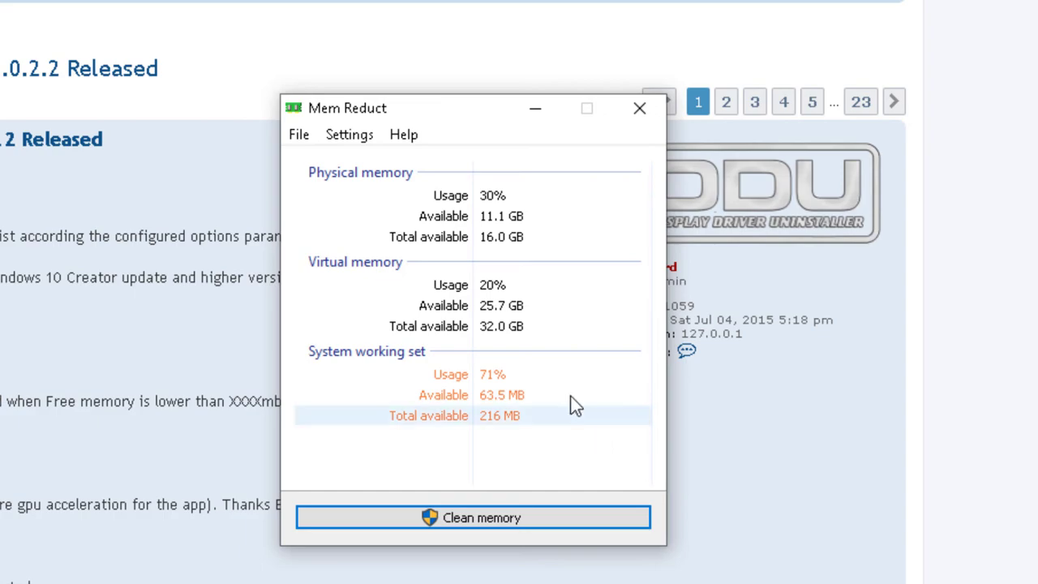
Clean the memory with Mem Reduct and hide its window
click(475, 516)
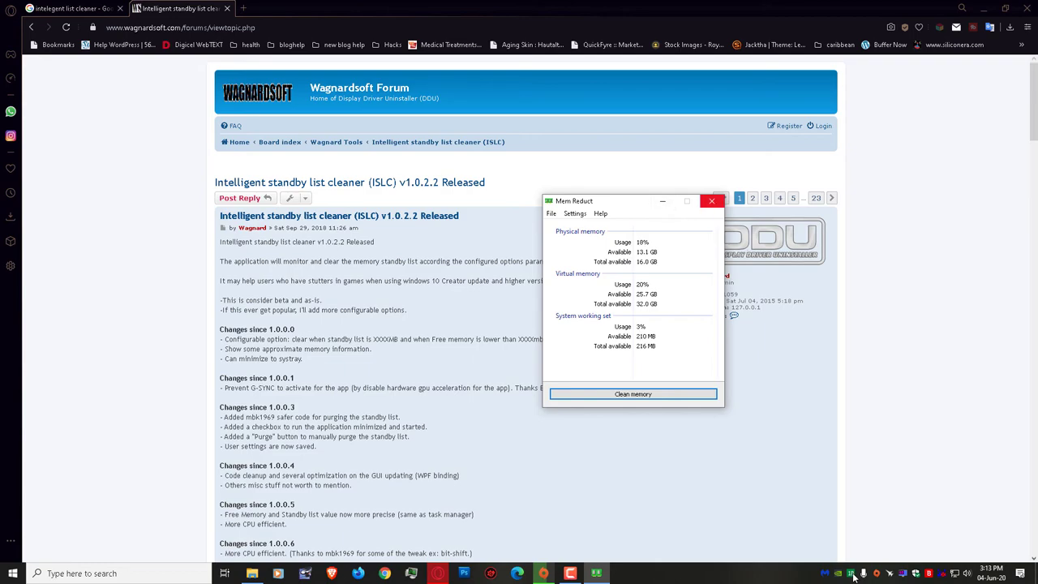
click(851, 574)
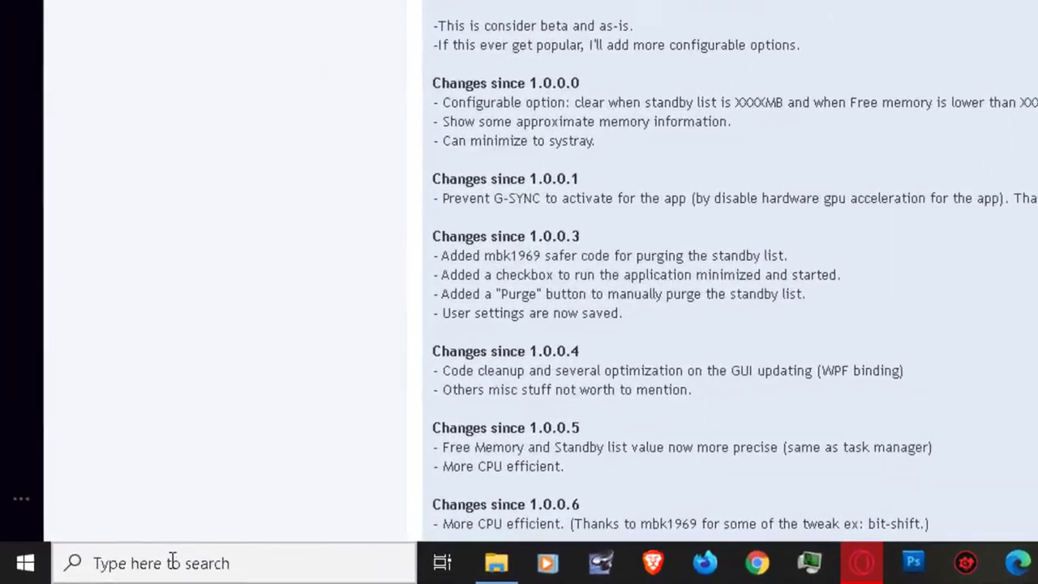
Search Windows for "game bar" and open the Game bar settings
click(91, 573)
text(game )
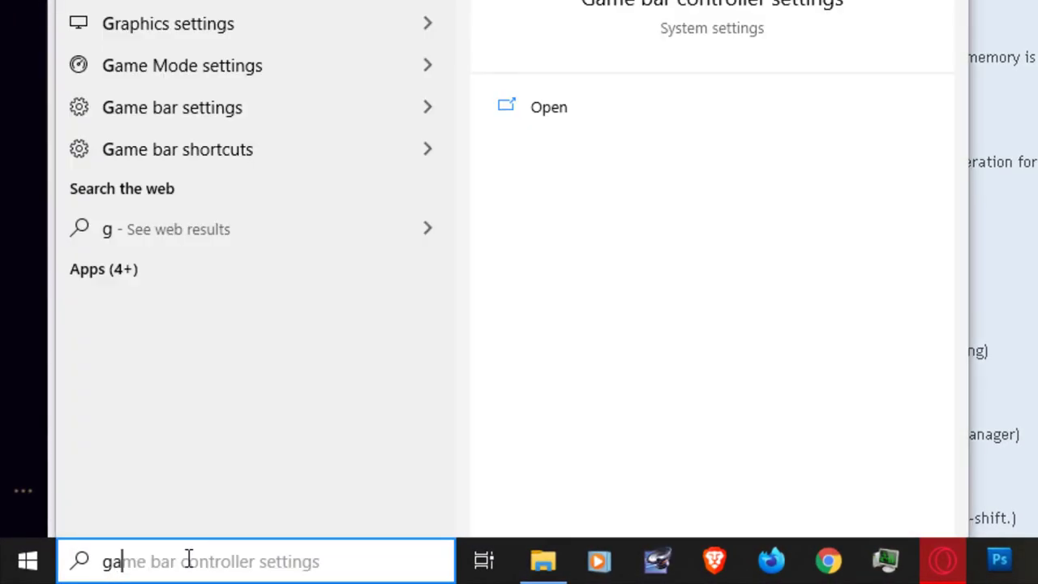
text(bar)
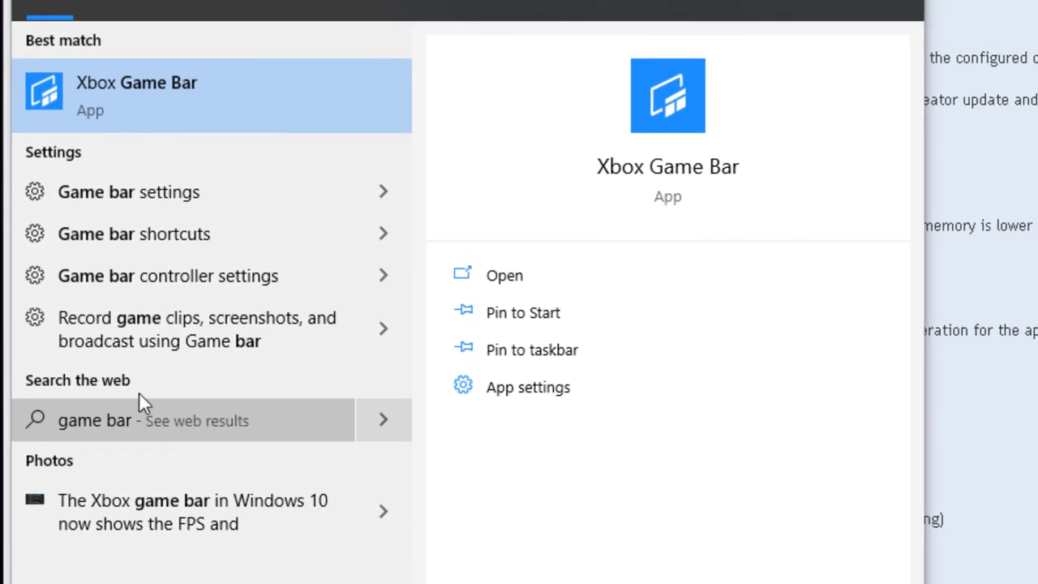
click(152, 194)
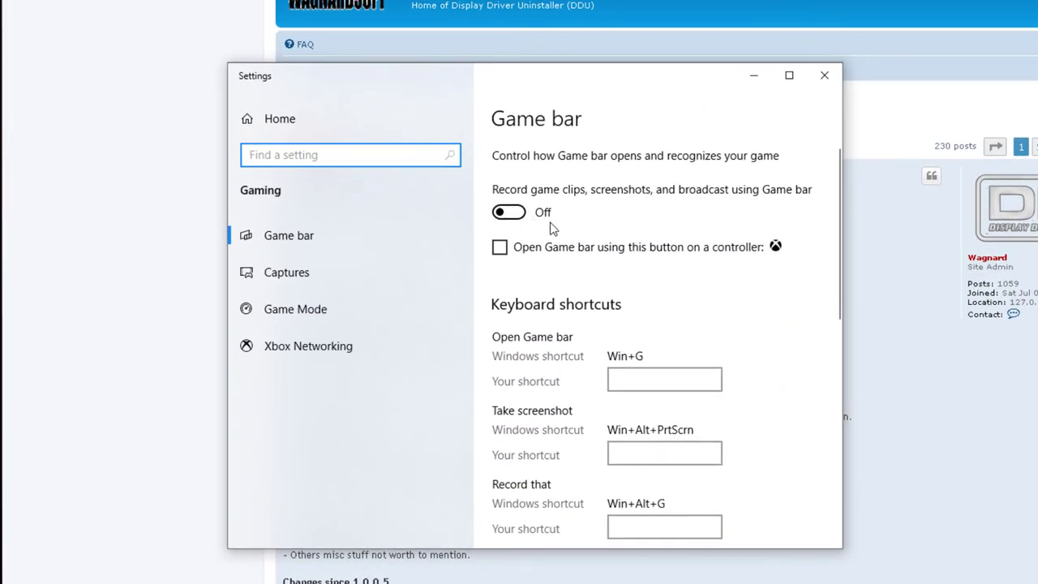
Review the Game bar page from the recording switch down through the keyboard shortcuts and related settings
scroll(535, 244, down, 3)
scroll(520, 261, up, 3)
scroll(522, 266, down, 5)
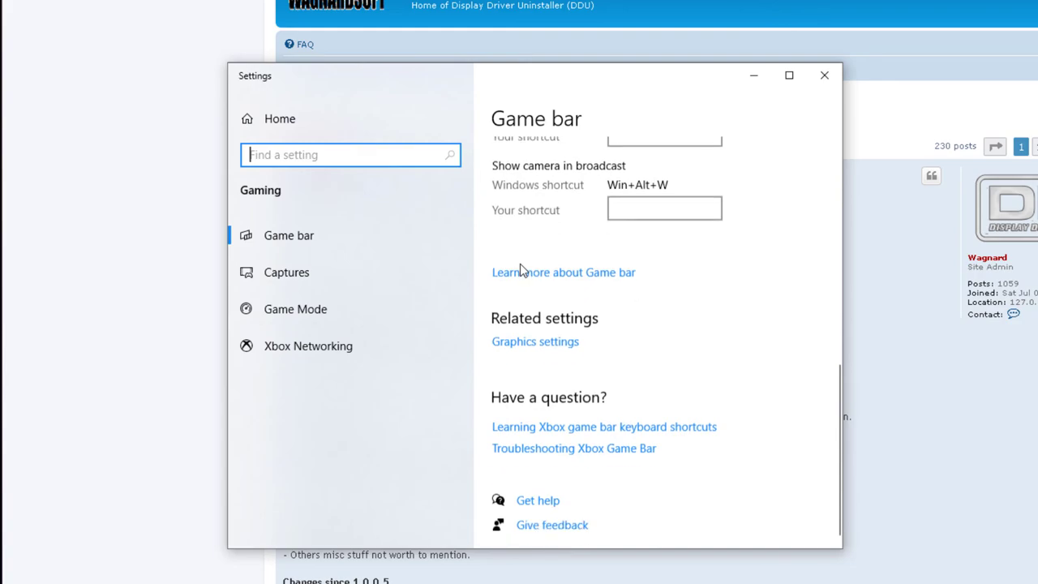
scroll(526, 280, up, 5)
scroll(537, 314, up, 1)
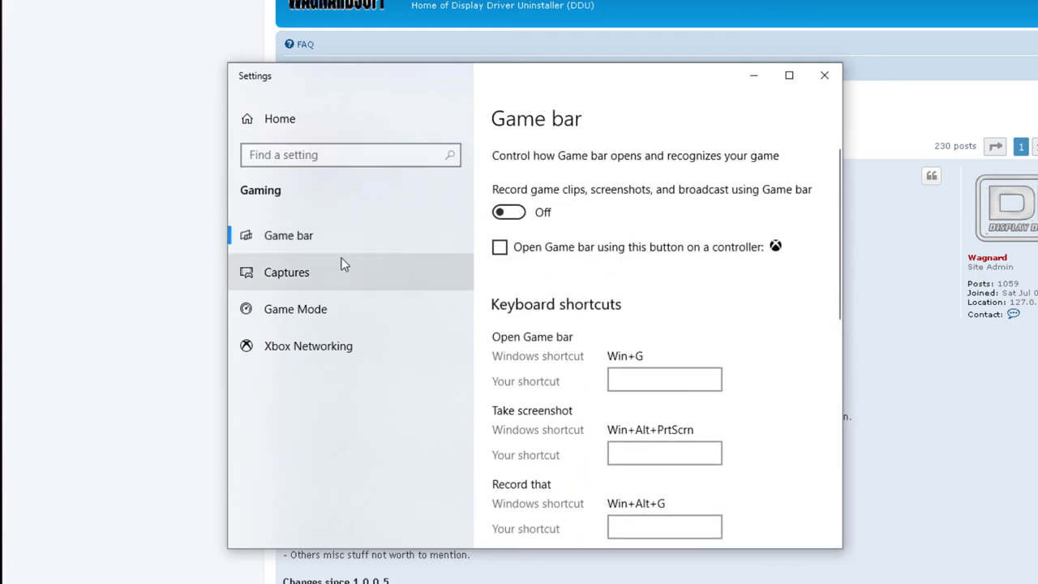
Check the Captures and Game Mode settings, and return to the Game bar page to view its keyboard shortcuts
click(304, 281)
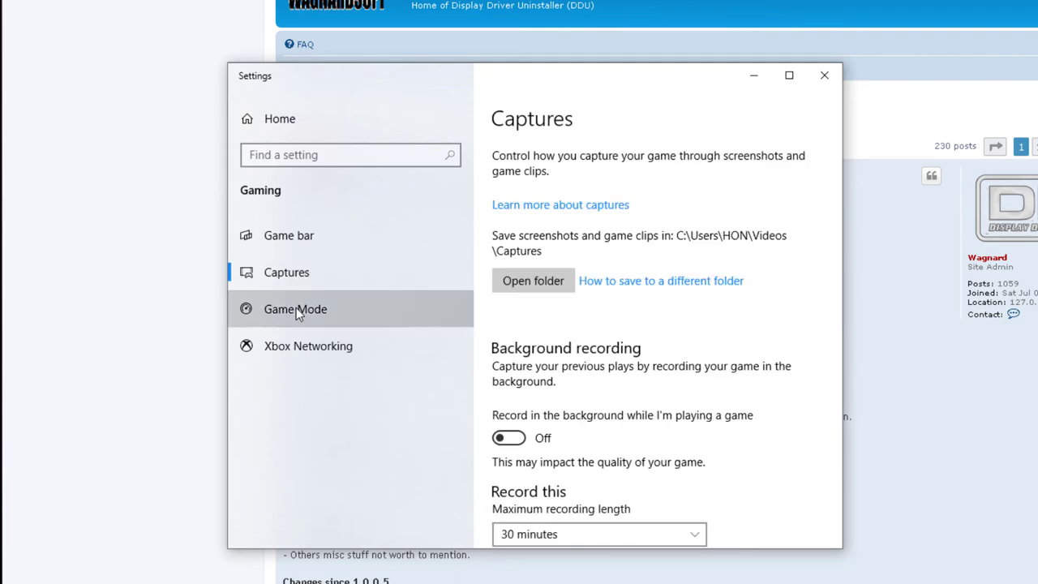
click(296, 307)
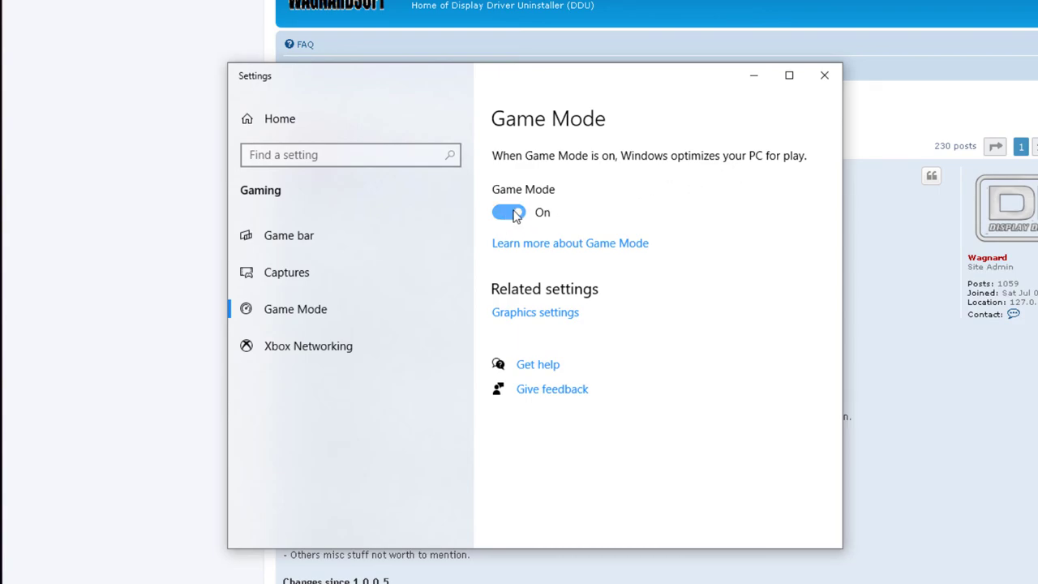
click(387, 243)
scroll(587, 405, down, 6)
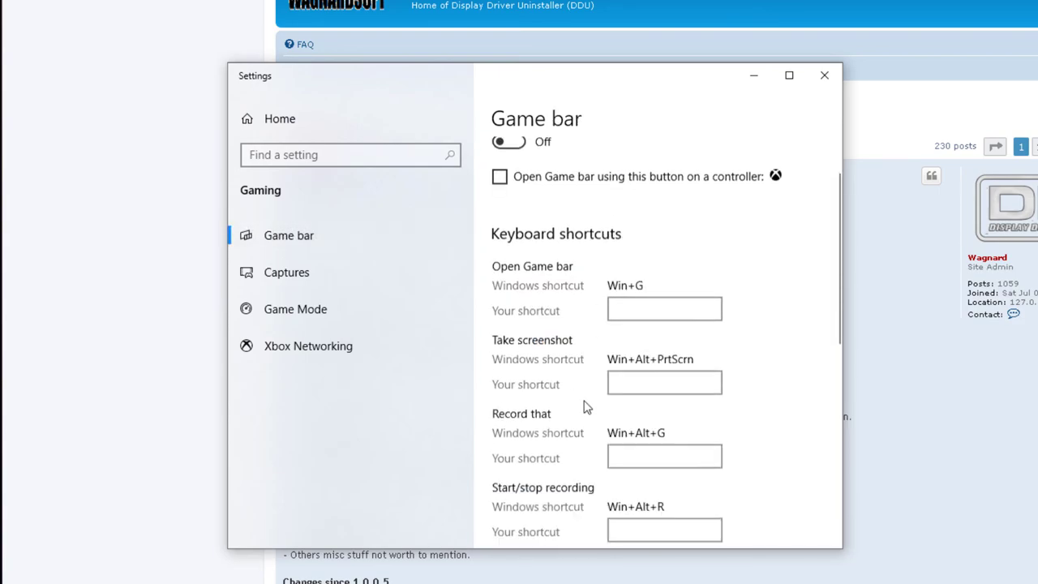
Return to the start of the Game bar page and close the Settings window
scroll(588, 406, up, 6)
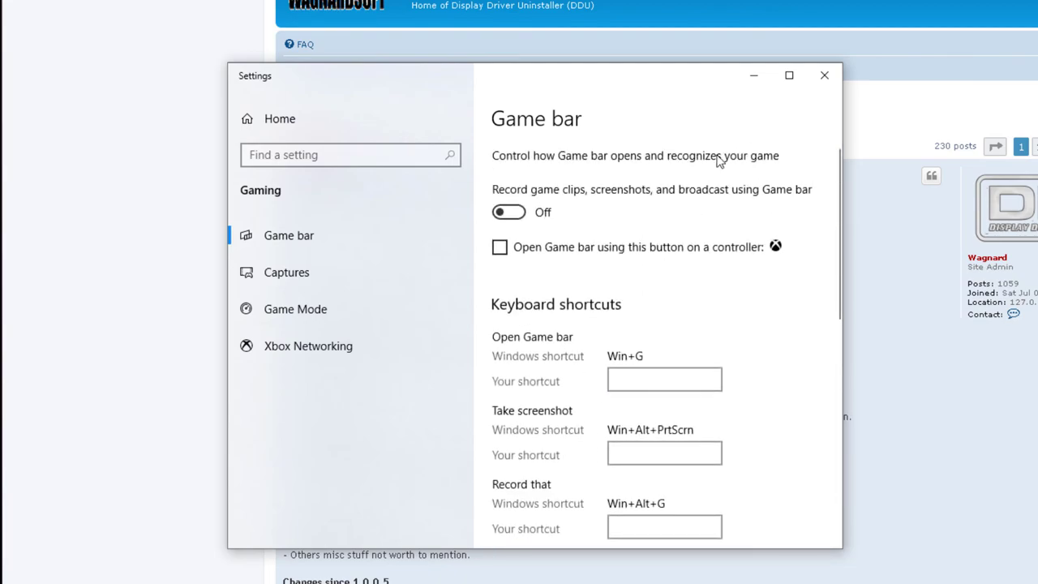
click(825, 76)
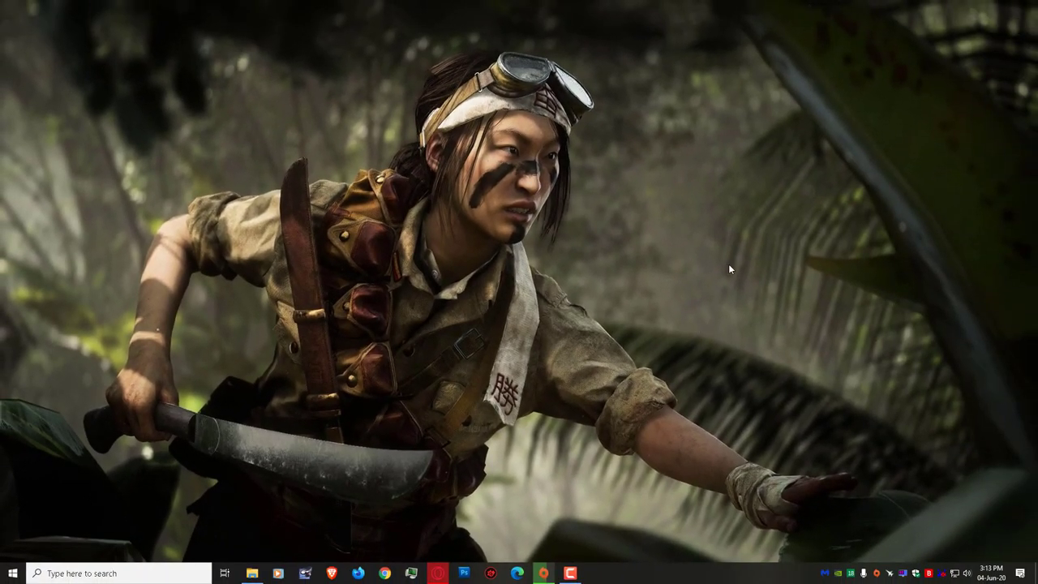
double_click(729, 227)
double_click(775, 203)
double_click(800, 193)
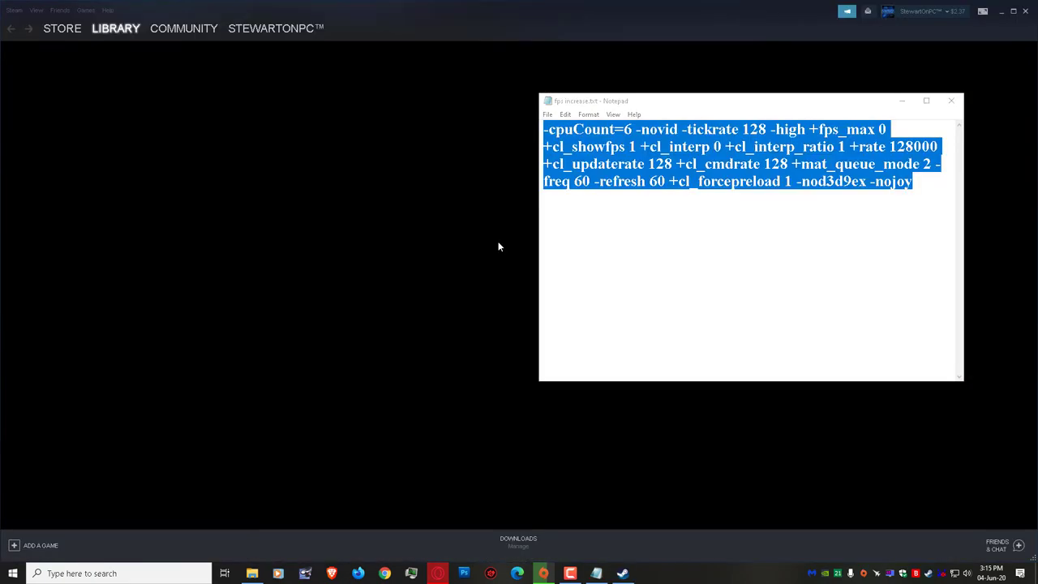
Minimize the fps increase.txt notes and close the Steam news window over the library
mouse_move(104, 31)
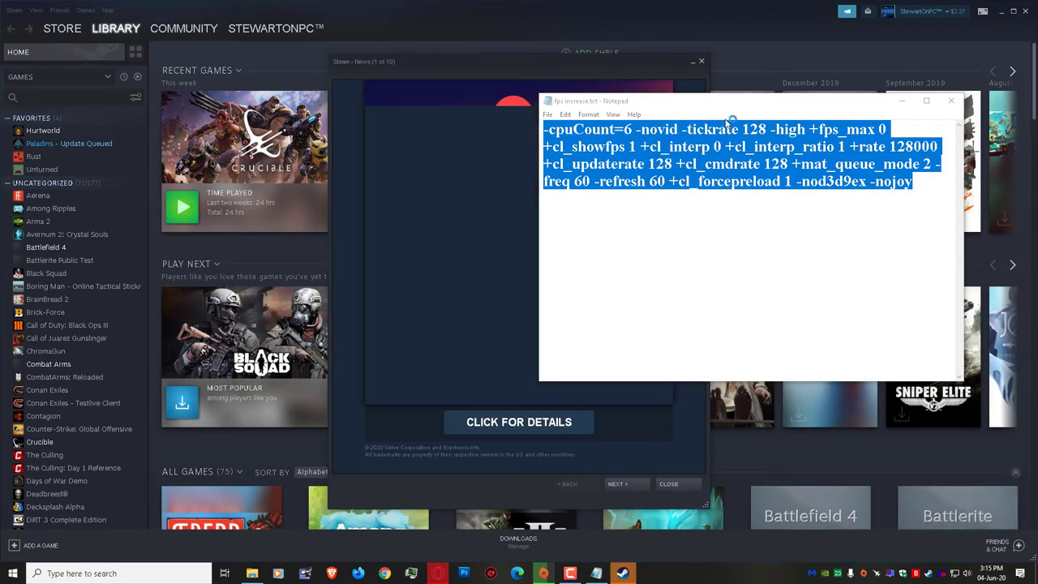
click(901, 101)
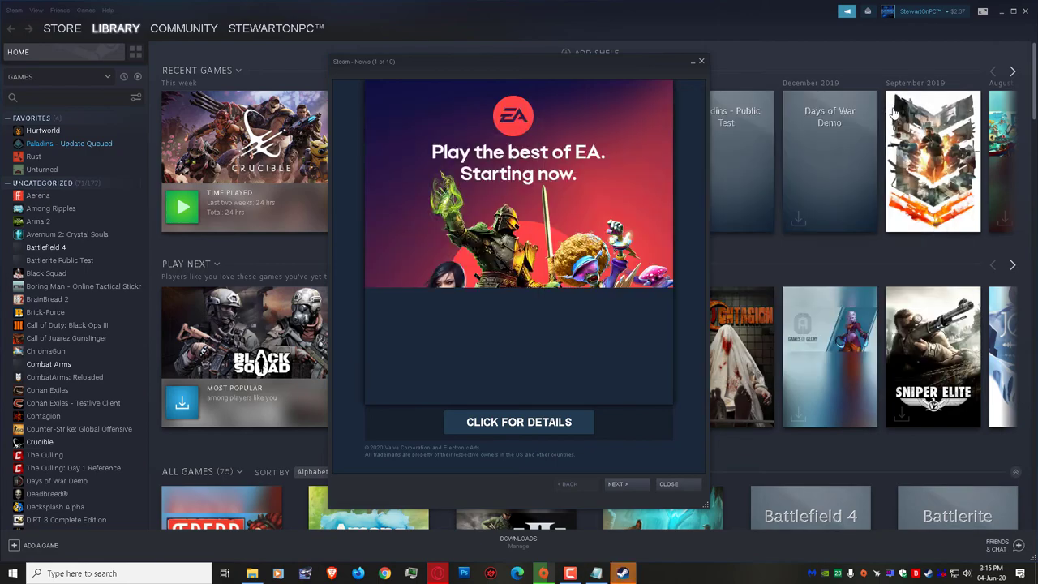
click(685, 484)
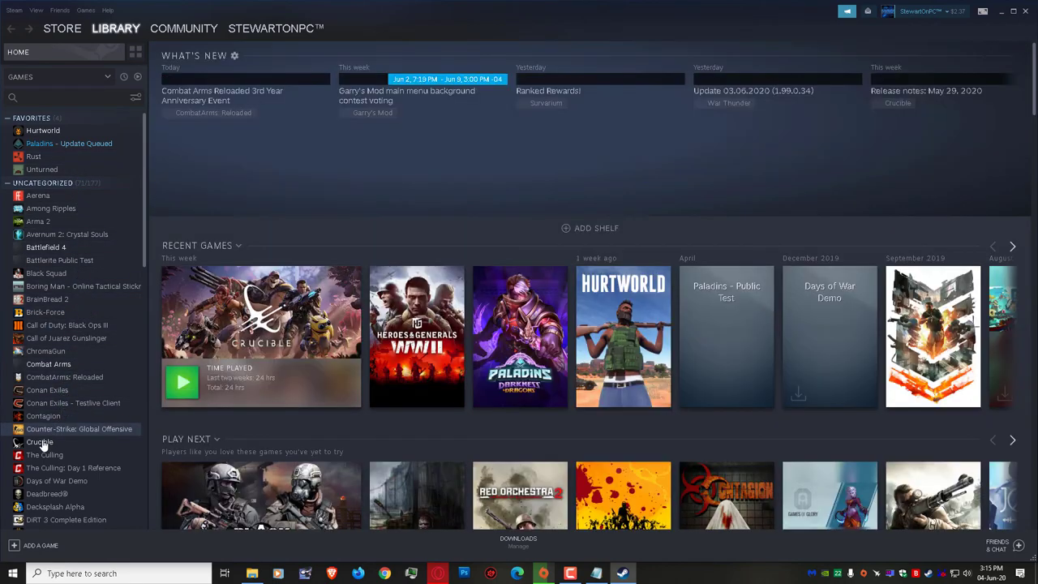
Open the launch options of Crucible from its properties in the Steam library
click(43, 441)
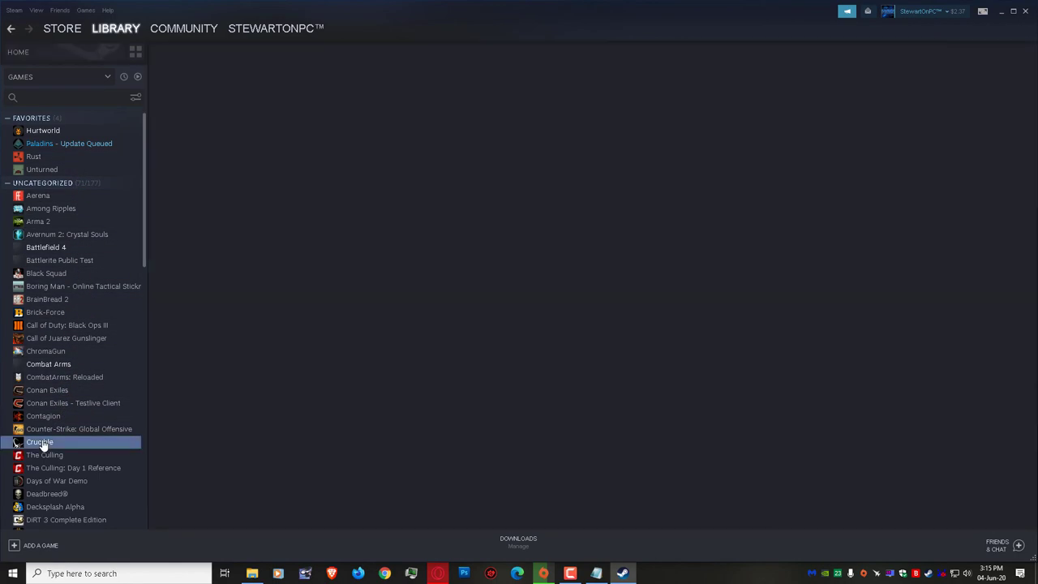
right_click(43, 444)
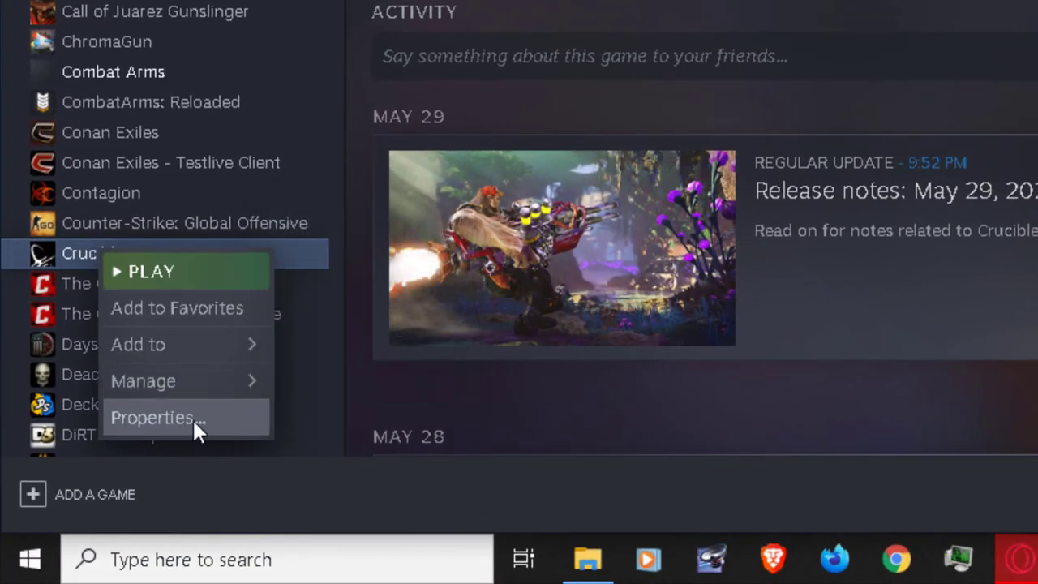
click(192, 418)
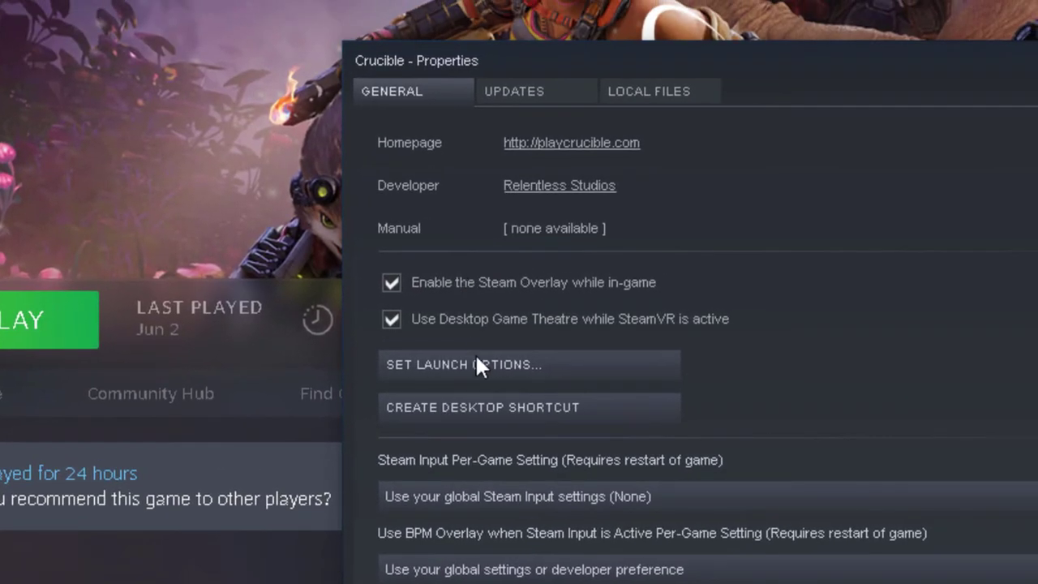
click(477, 357)
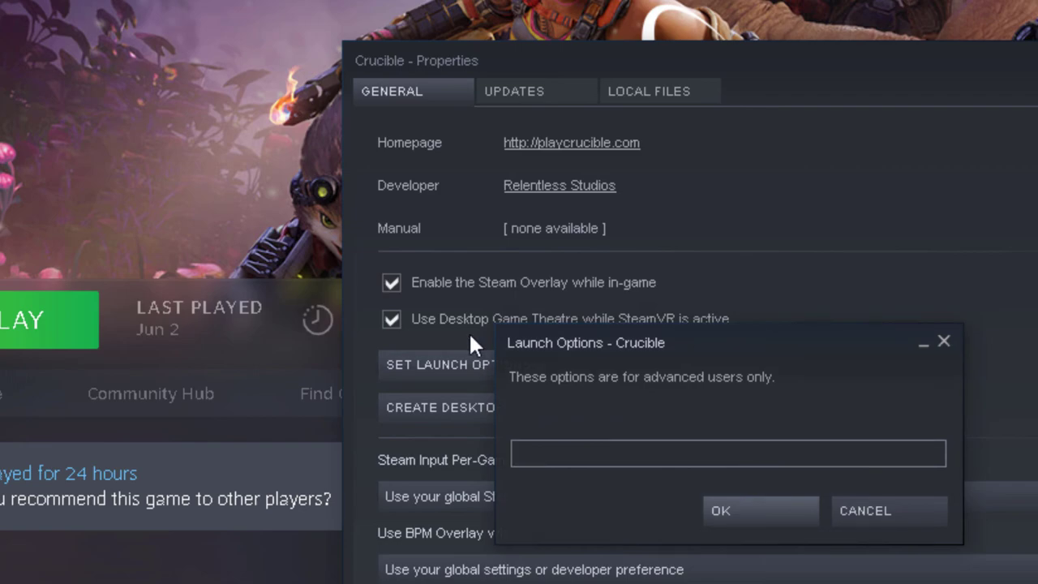
Paste the copied options, beginning with -cpuCount=6 -novid -tickrate 128 -high +fps_max 0, as Crucible's launch options and confirm them
right_click(551, 454)
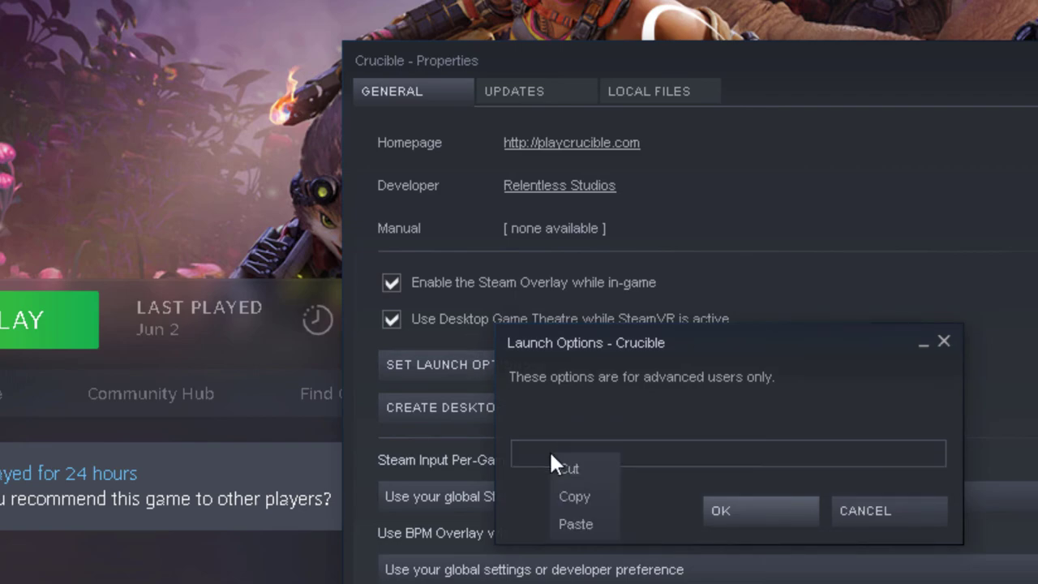
click(575, 524)
drag(915, 453, 301, 442)
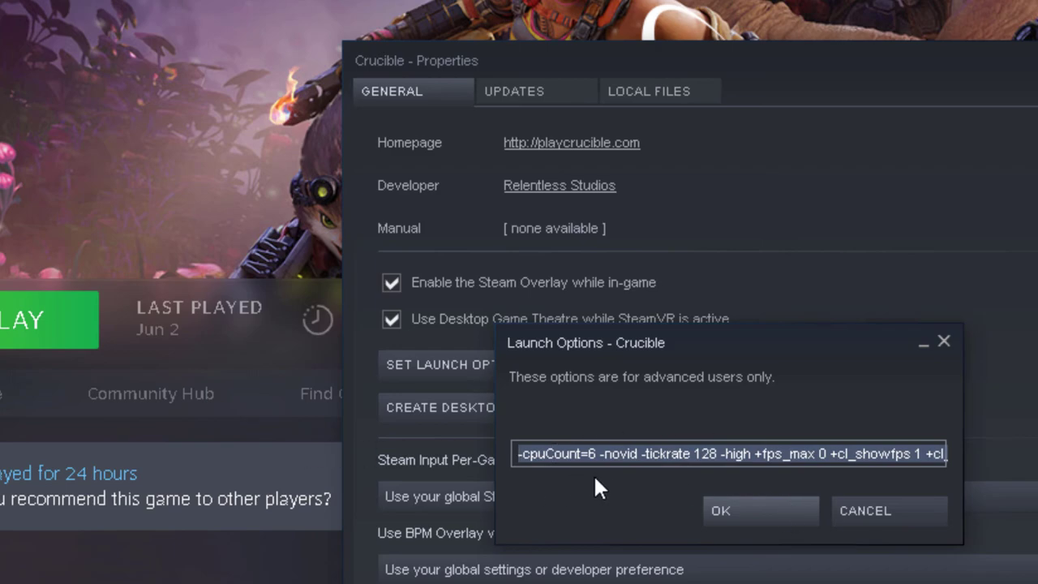
click(760, 509)
key(Escape)
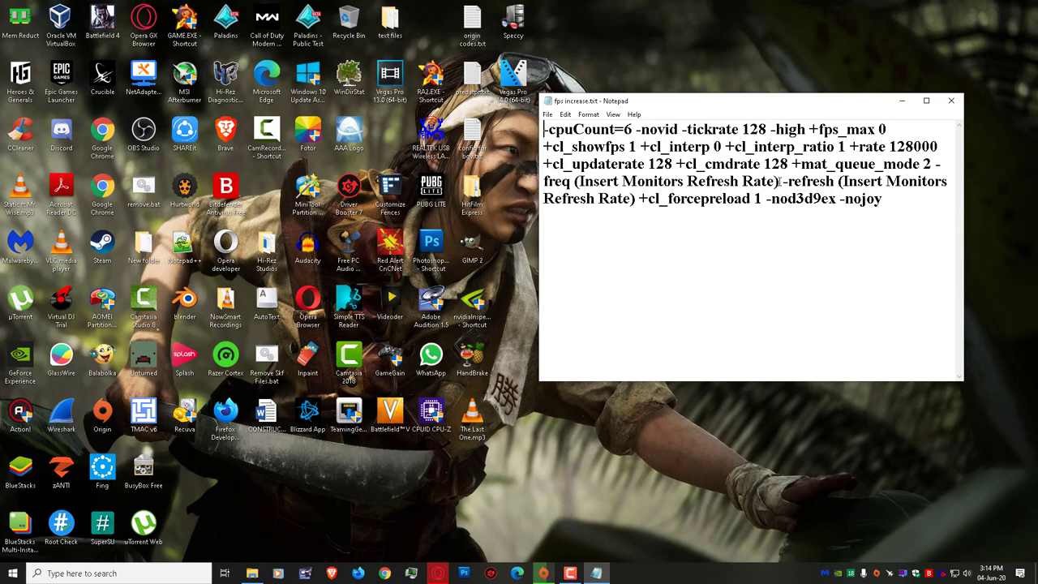
In fps increase.txt, replace the "(Insert Monitors Refresh Rate)" placeholders after -freq and -refresh with 60
drag(780, 181, 574, 183)
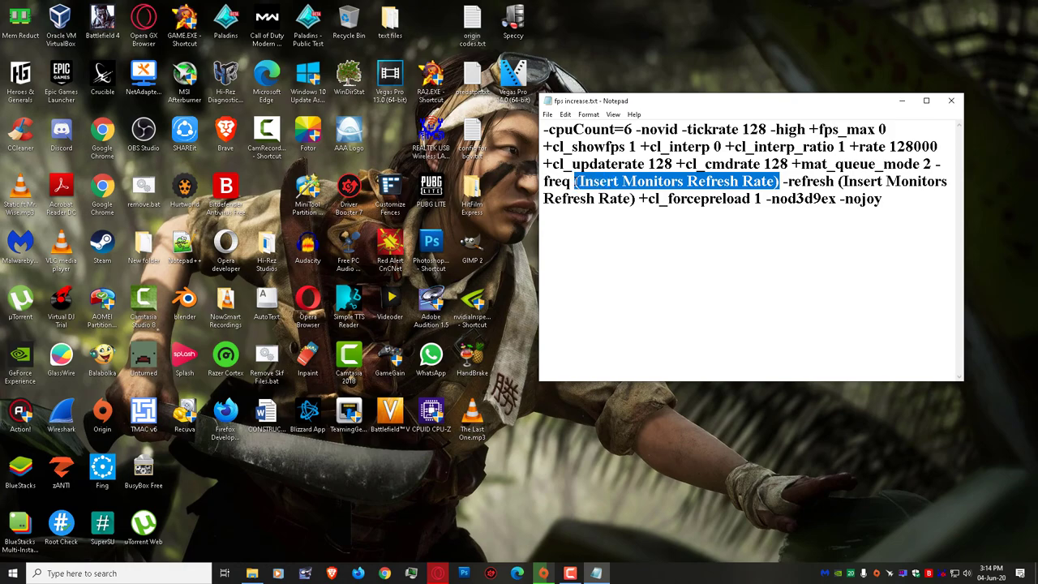
text(60 -refresh)
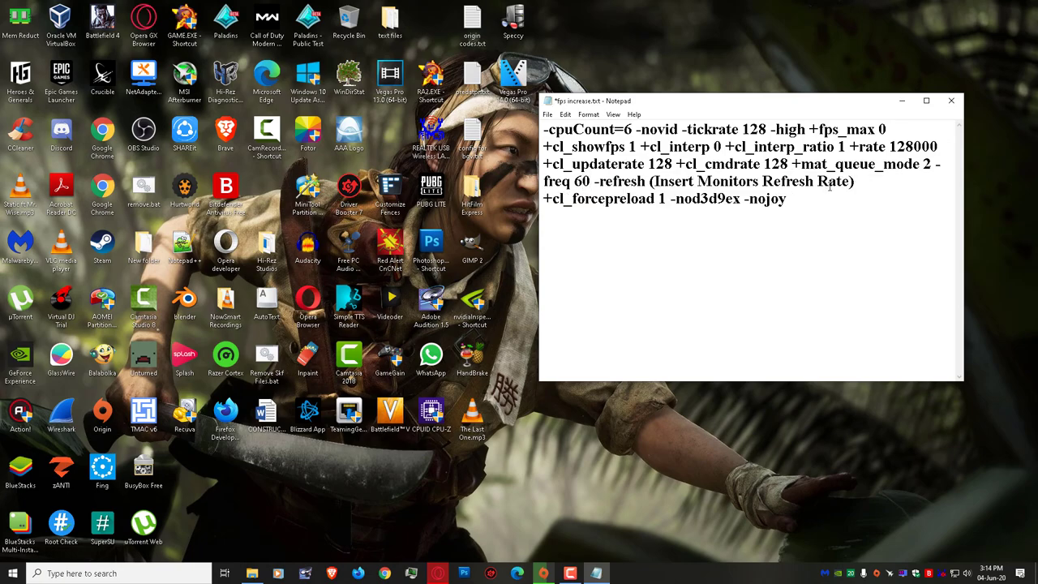
drag(855, 180, 761, 180)
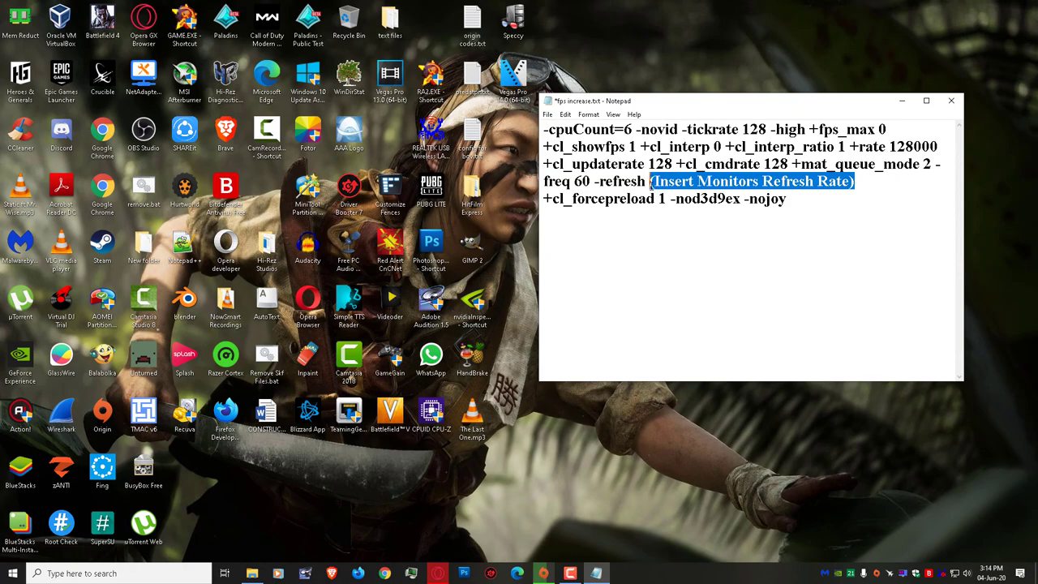
text(60+cl_forcepreload)
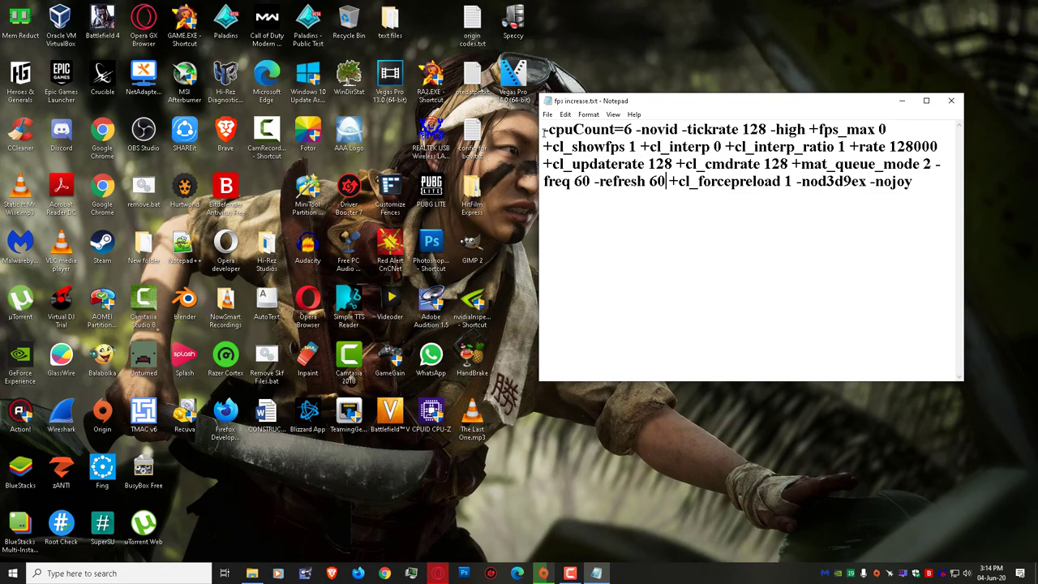
Copy the whole launch option text, from -cpuCount=6 through -nojoy, in fps increase.txt
drag(543, 129, 923, 187)
right_click(878, 183)
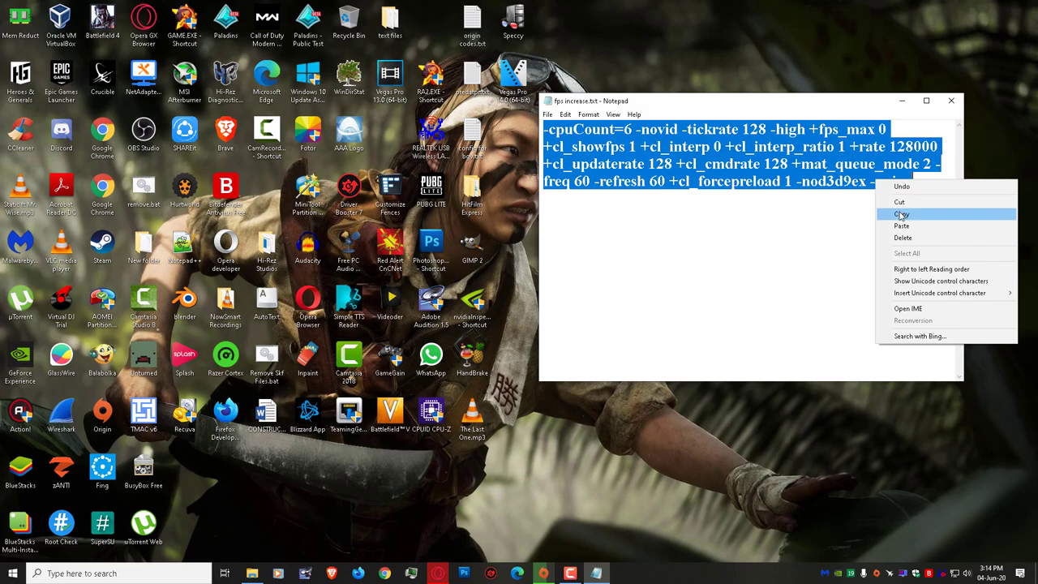
click(901, 214)
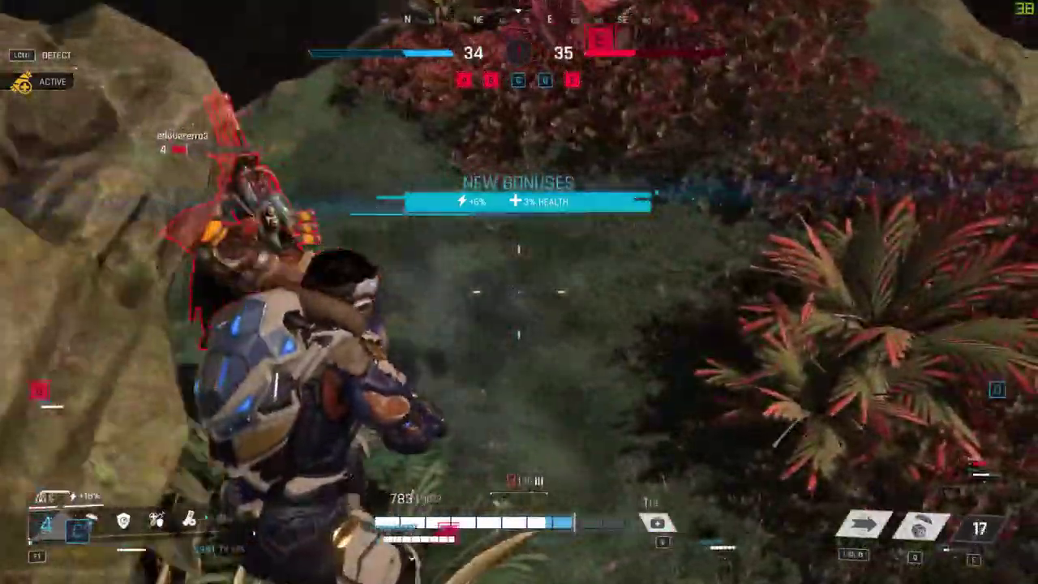
In the Crucible match, sprint through the jungle near point E, shoot the enemy and reload the weapon
key(shift)
key(w)
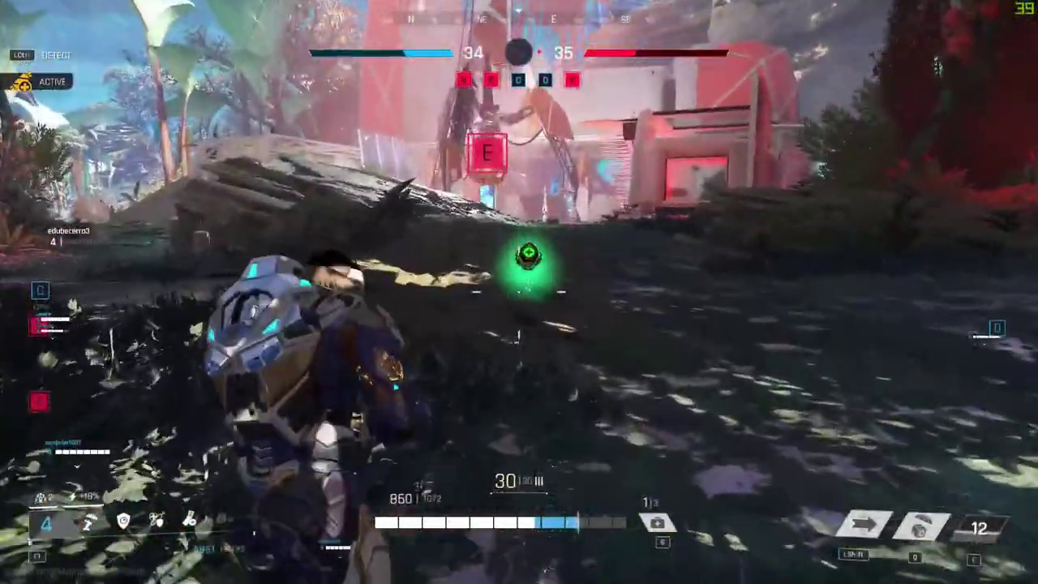
key(w)
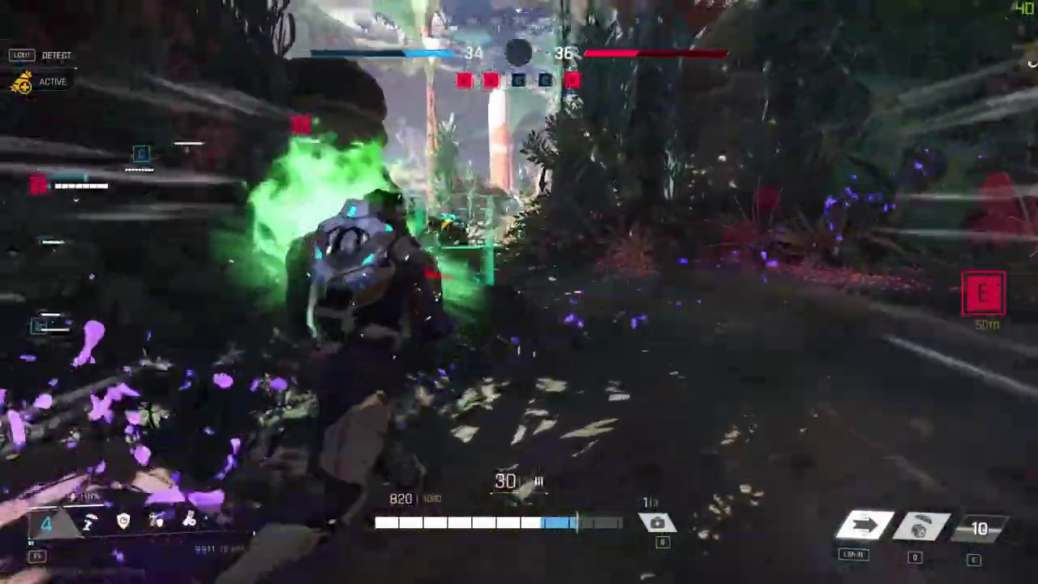
right_click(519, 292)
click(519, 292)
key(w)
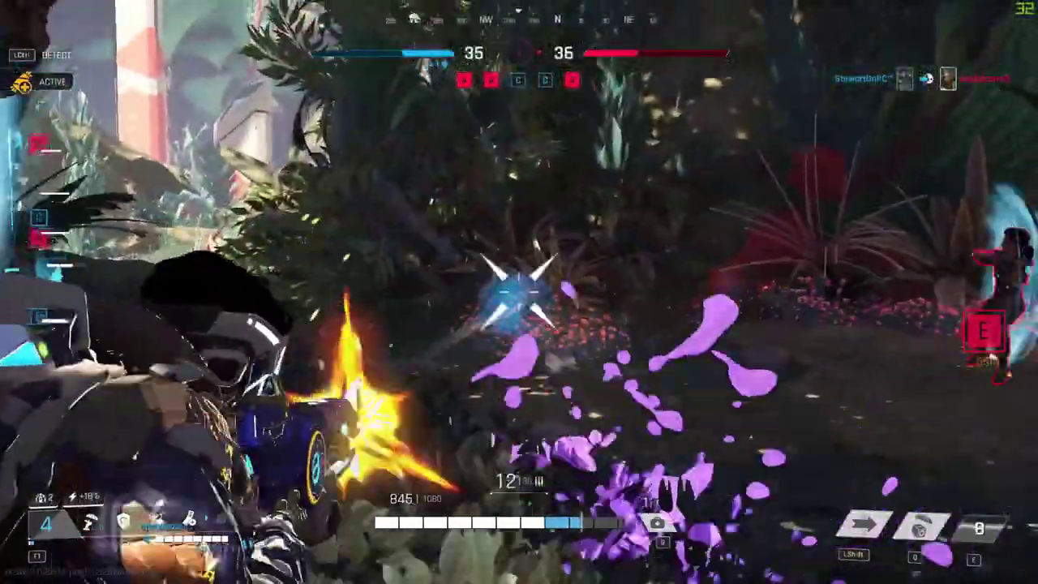
key(w)
key(r)
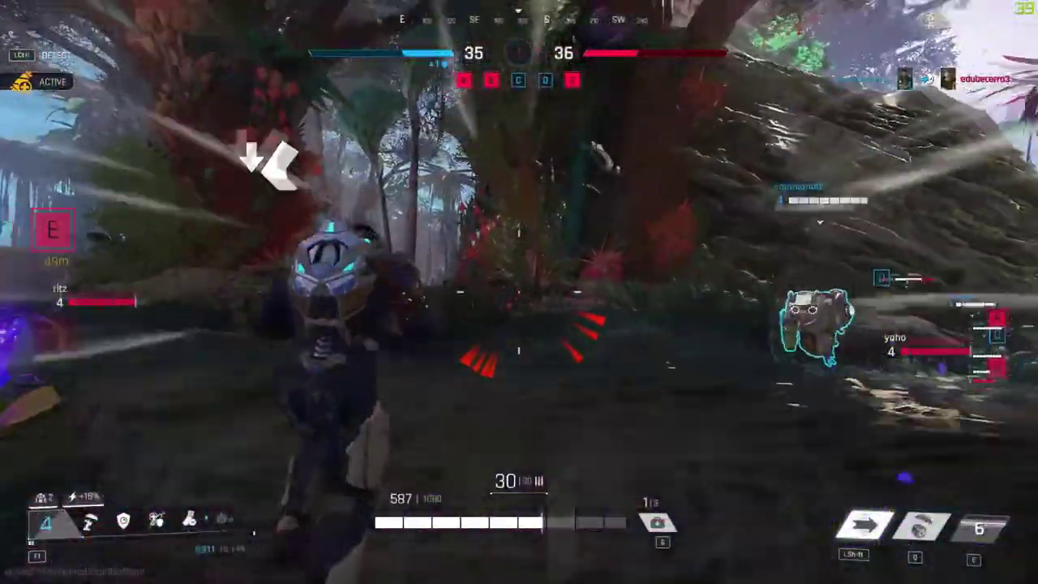
key(w)
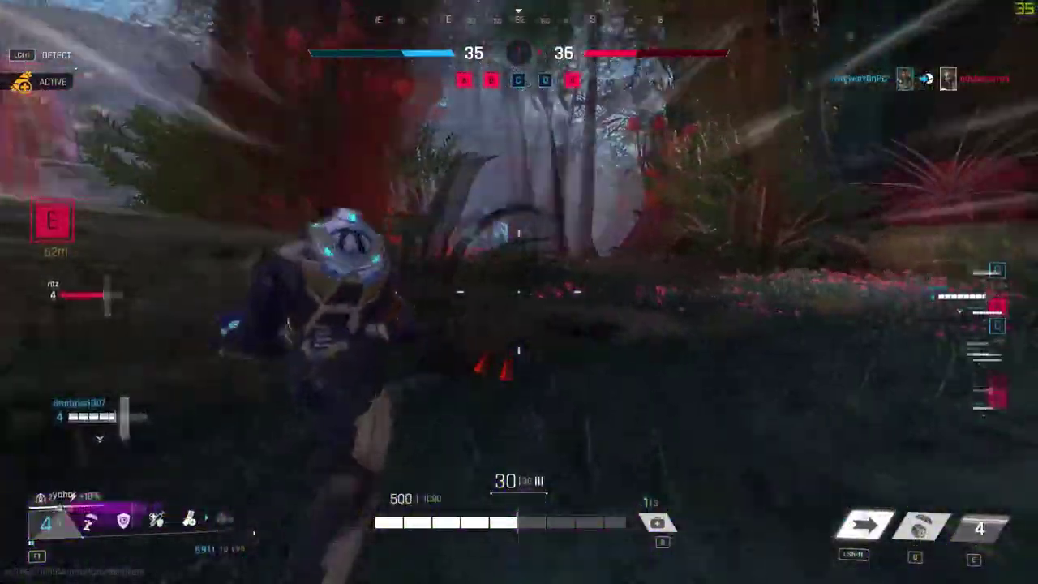
key(w)
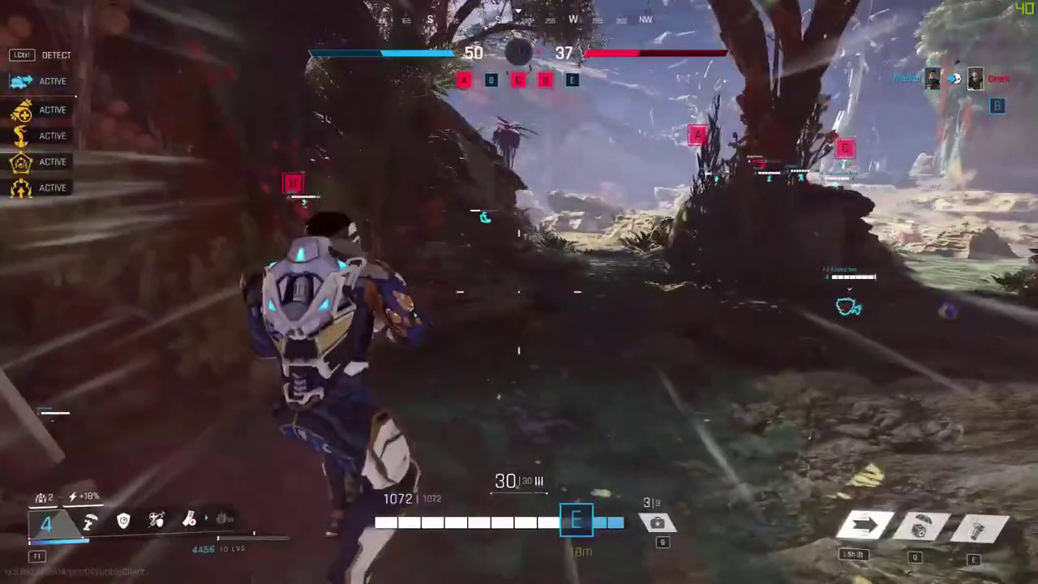
Run the character out of the jungle and across the open ground to point C
key(w)
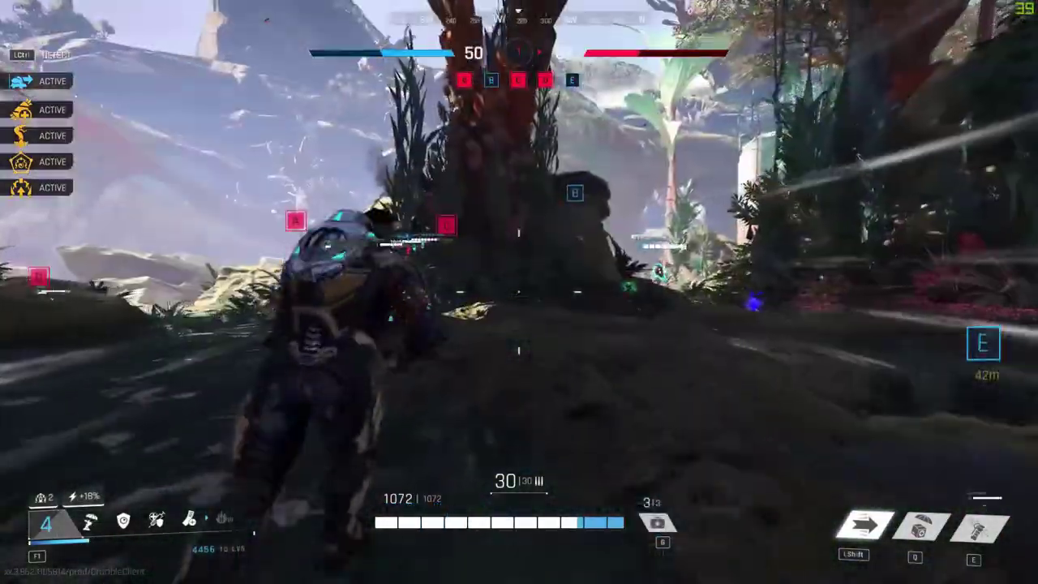
key(w)
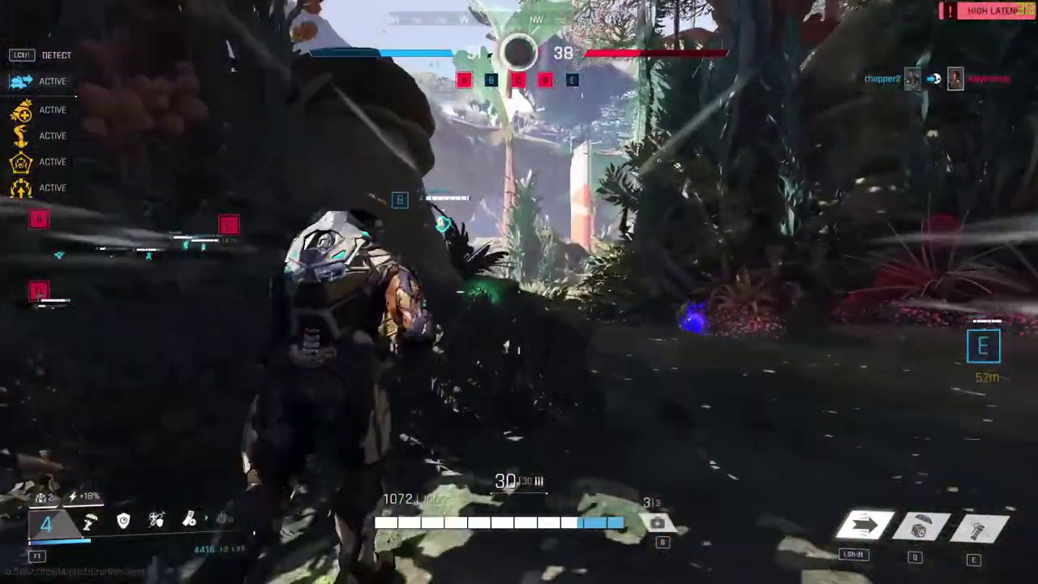
key(w)
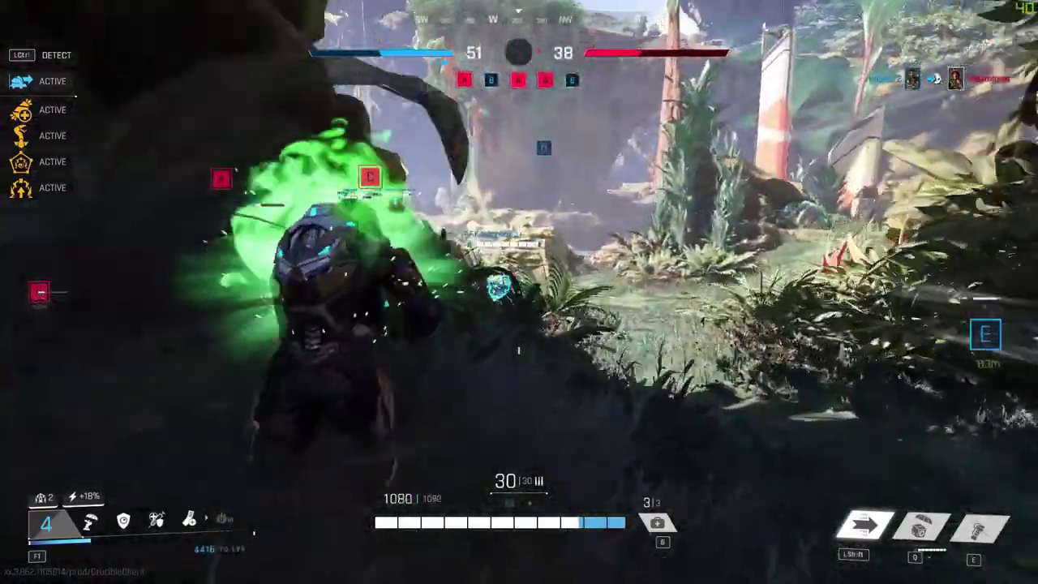
key(w)
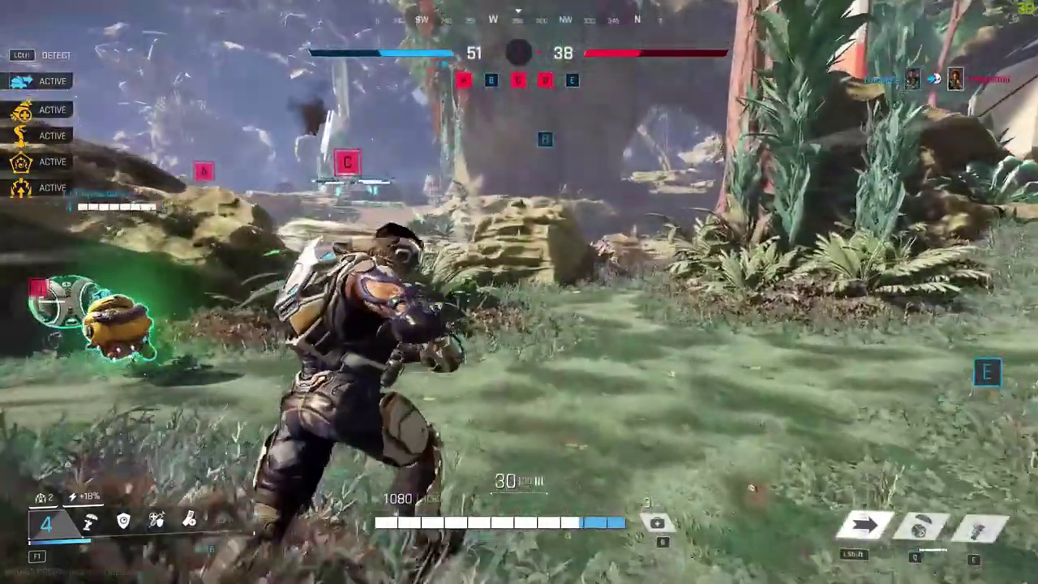
key(w)
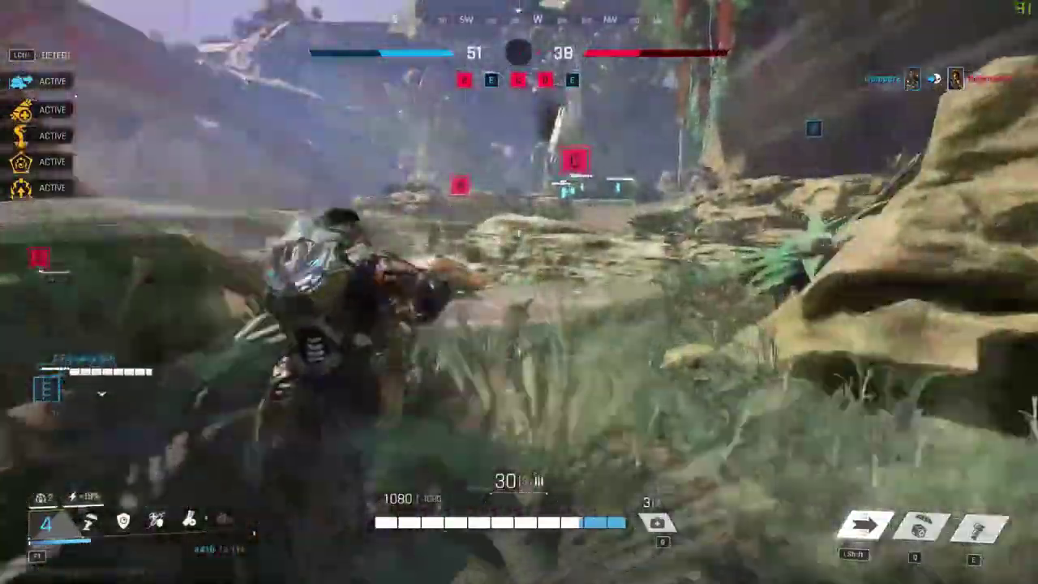
key(w)
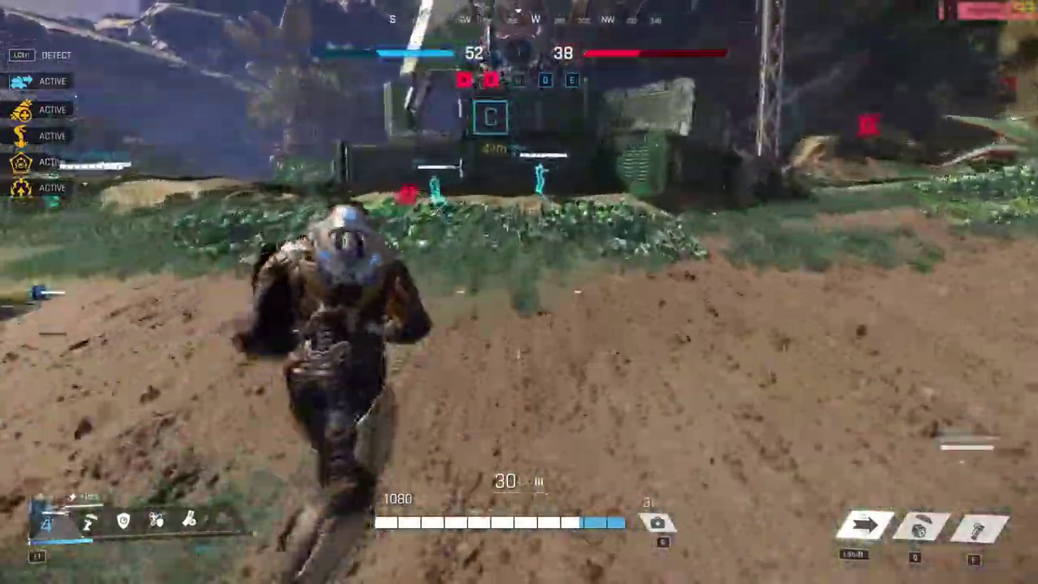
key(w)
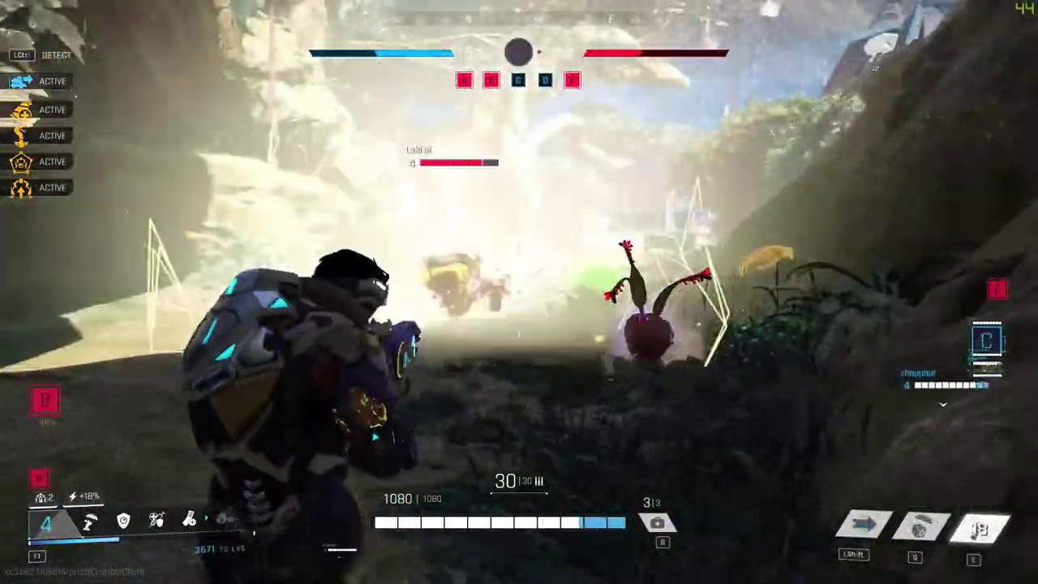
Activate the hunter's ability, shoot the enemy ahead, and move on over the rocks
key(e)
click(519, 292)
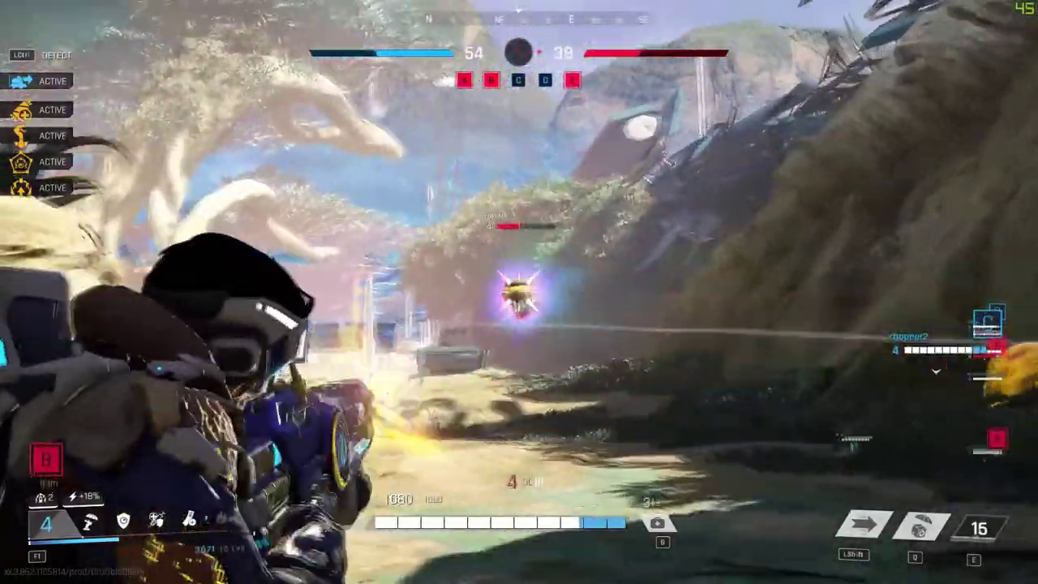
key(w)
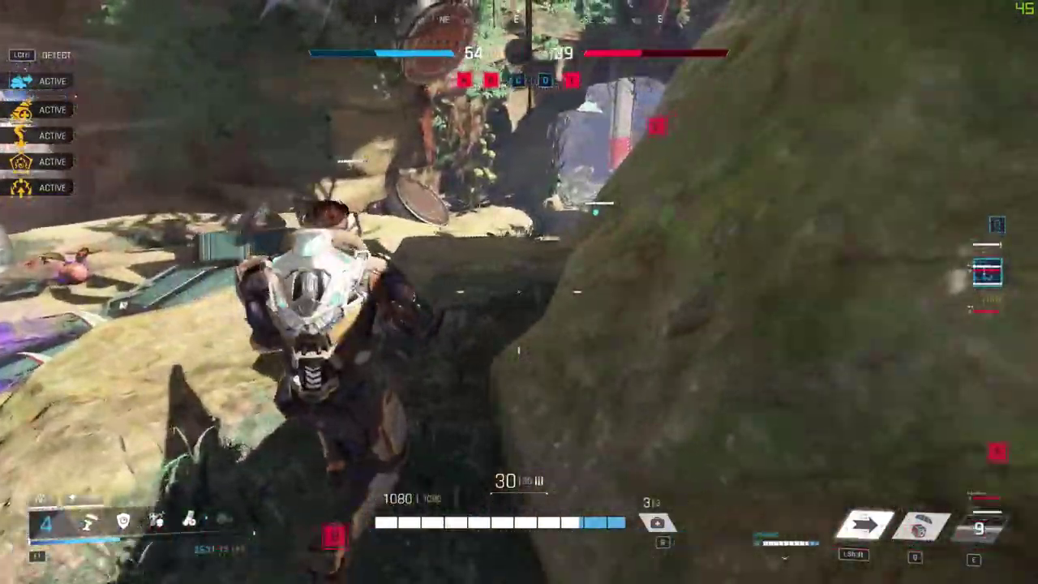
key(space)
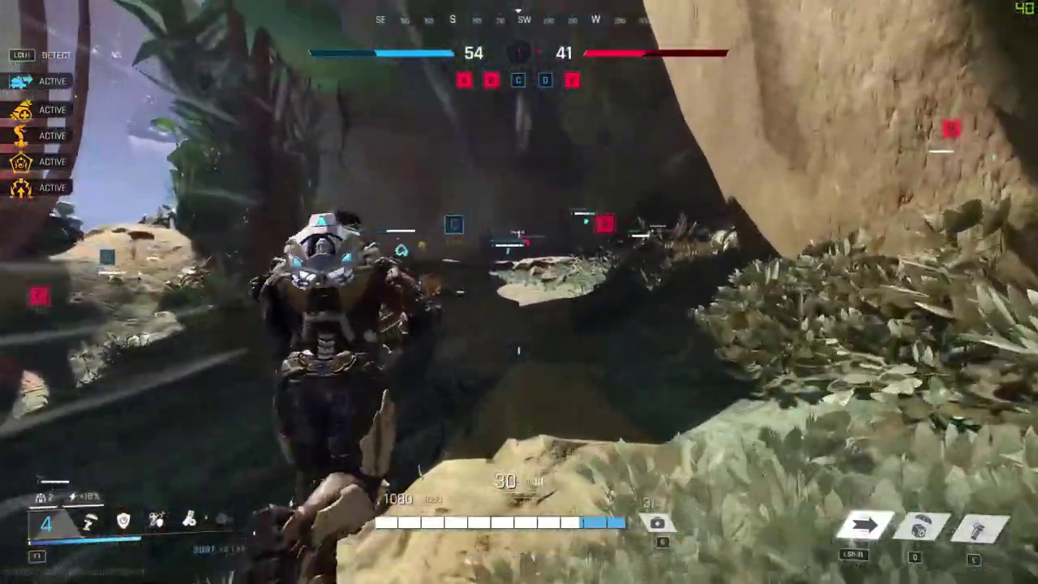
Activate the hunter's ability, shoot the flying enemy near the cave, sprint after it through the plants and reload the weapon
key(e)
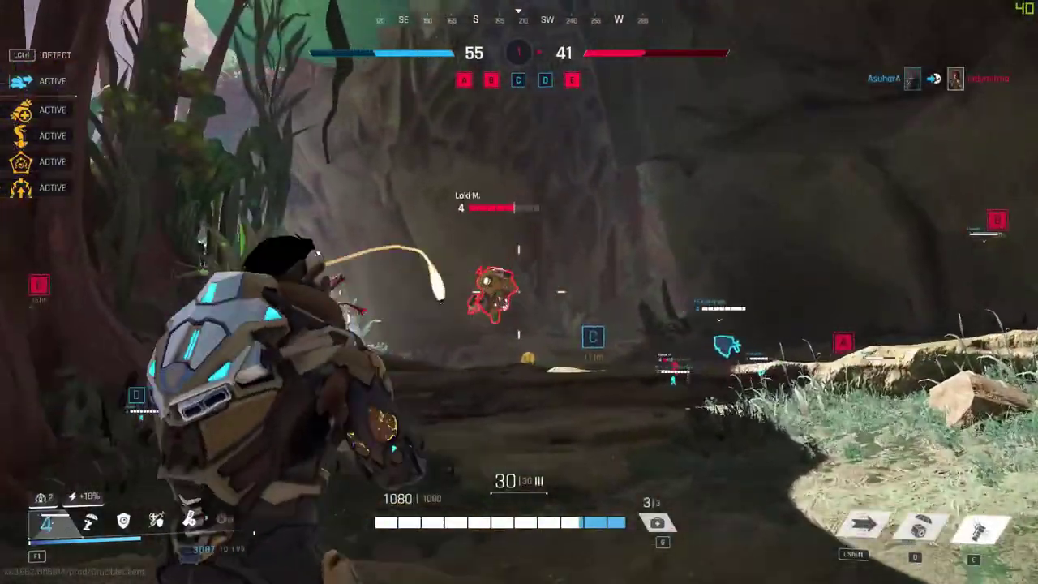
click(518, 292)
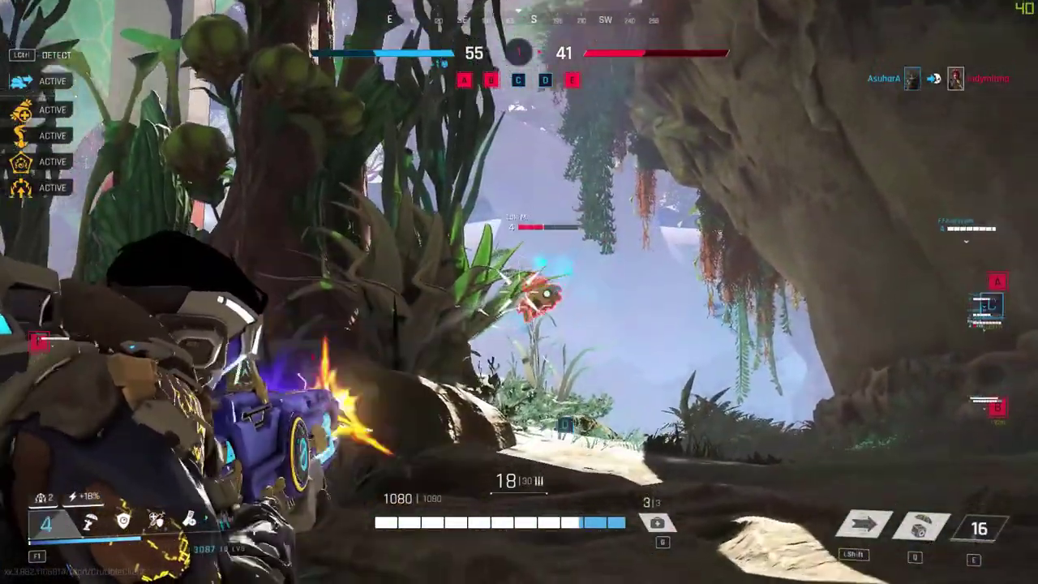
key(shift)
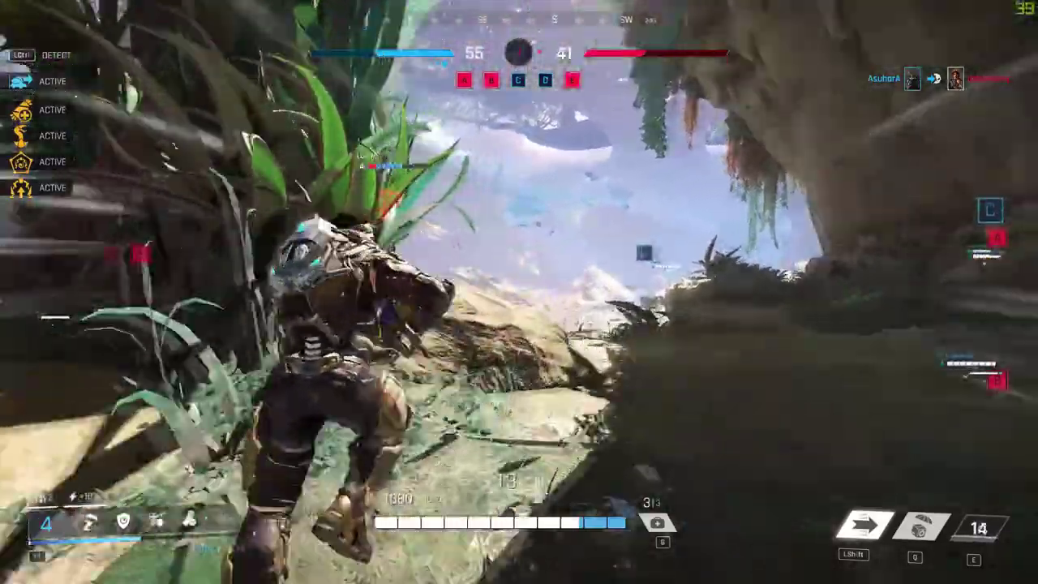
key(r)
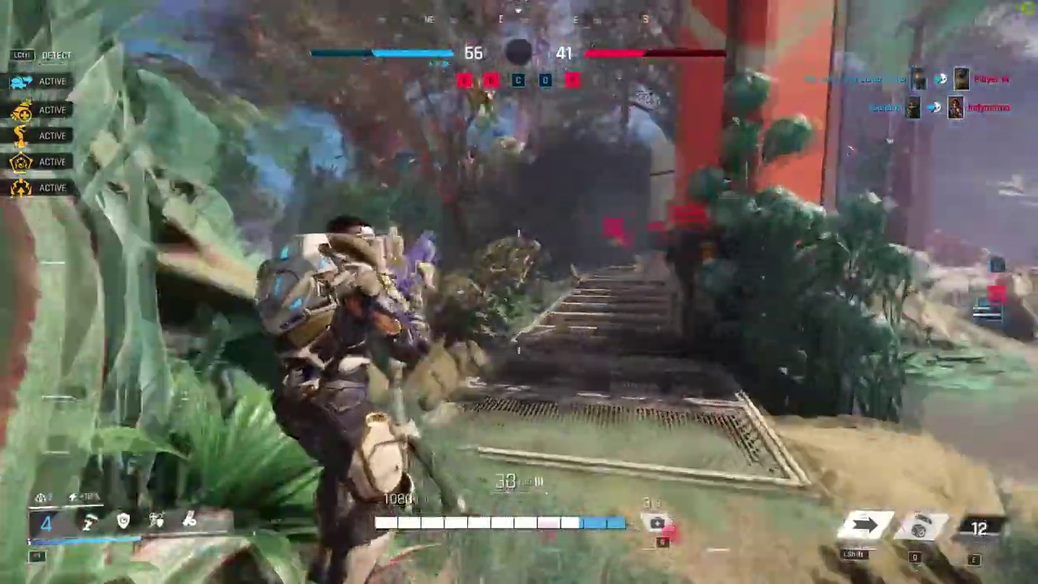
Advance to the water, shoot the distant enemy down the river canyon and move on toward the rocky bank near point B
key(w)
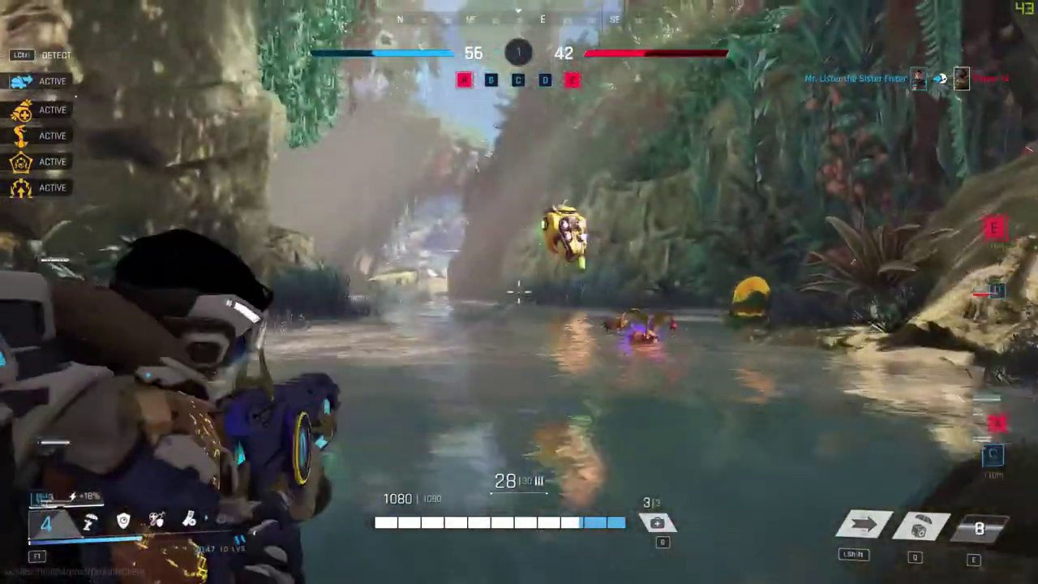
click(518, 292)
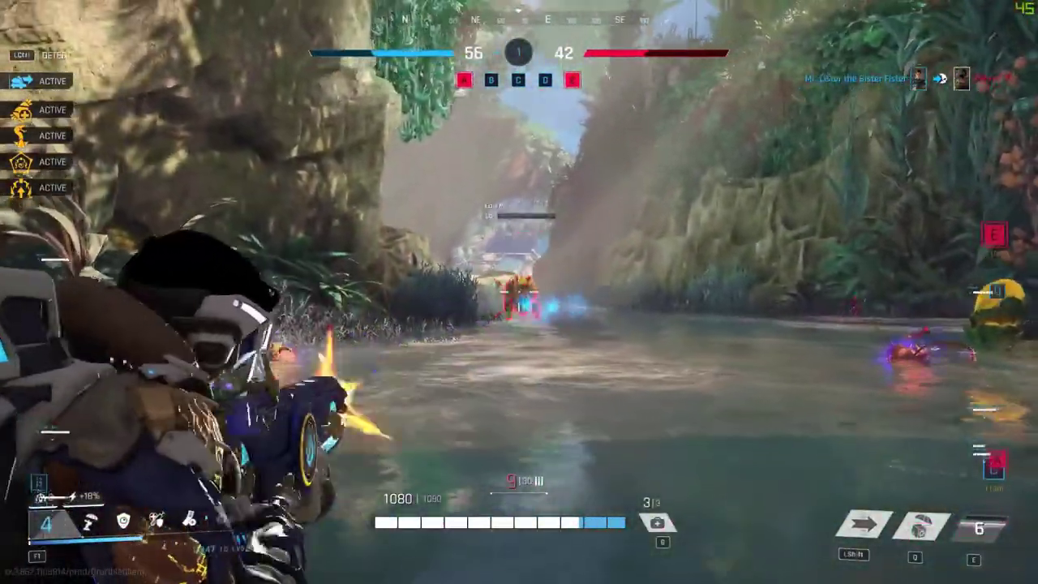
key(w)
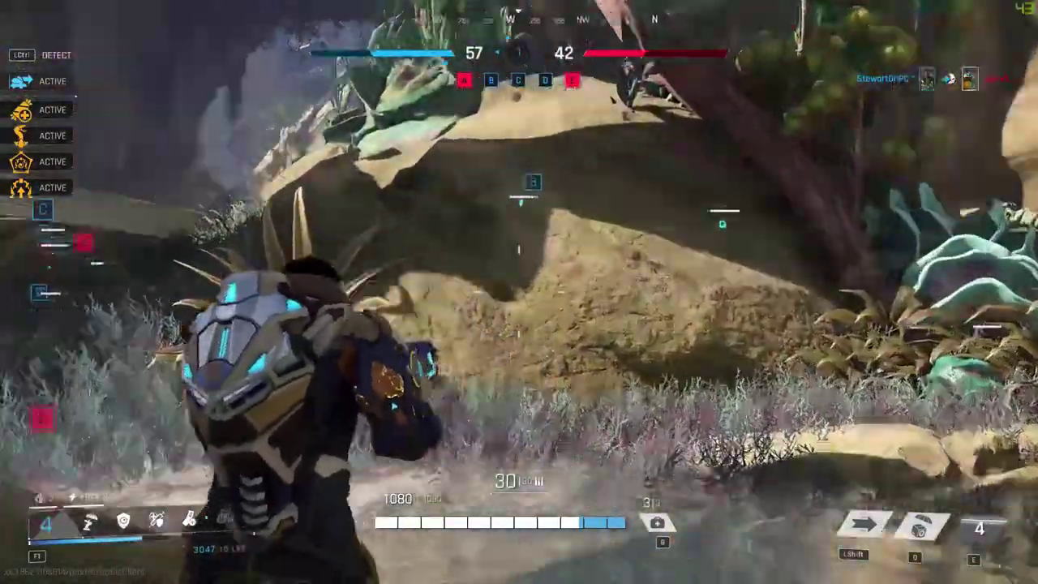